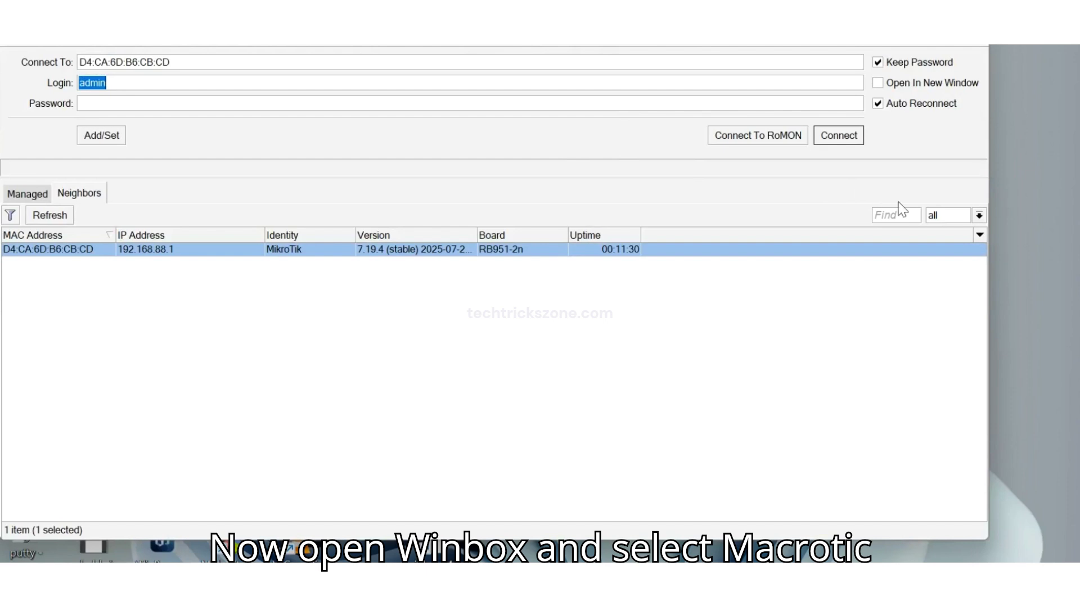
# Connect to the router, skip the password change, and remove the RouterOS default configuration.
pyautogui.click(839, 137)
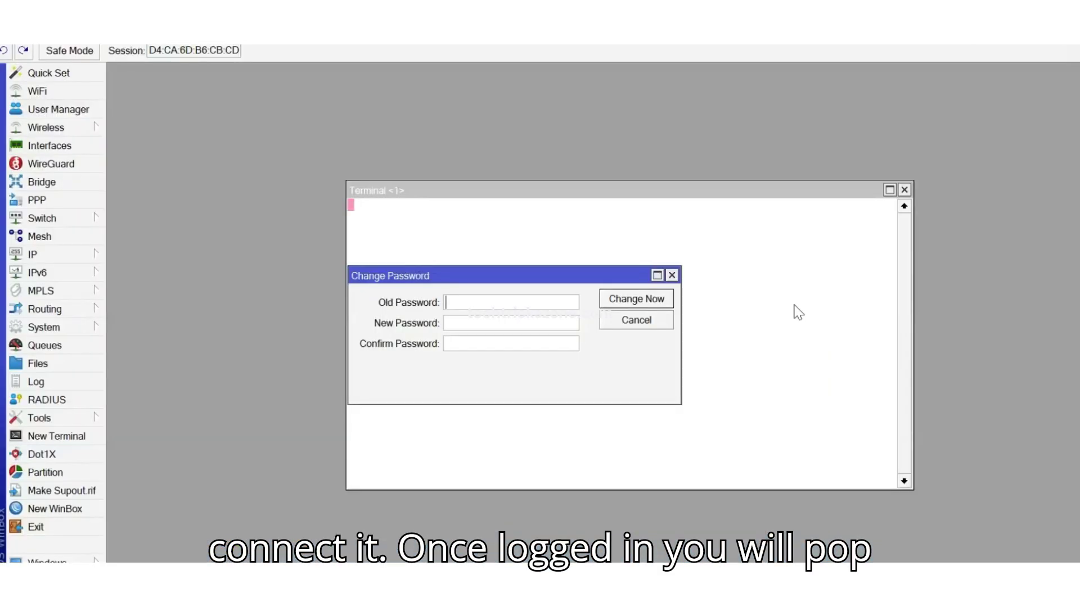
pyautogui.click(671, 275)
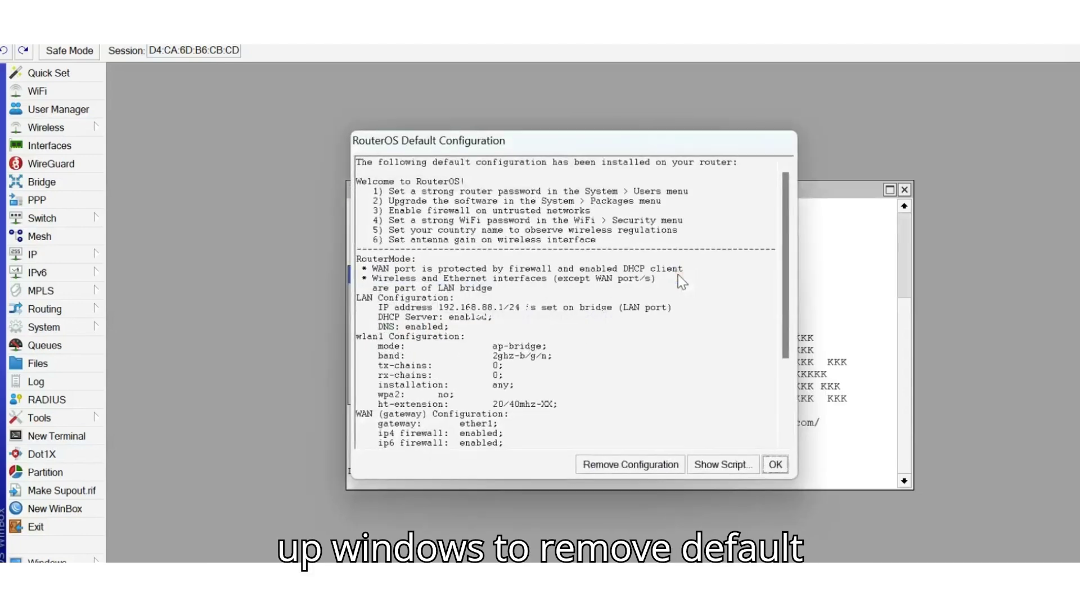
pyautogui.click(659, 468)
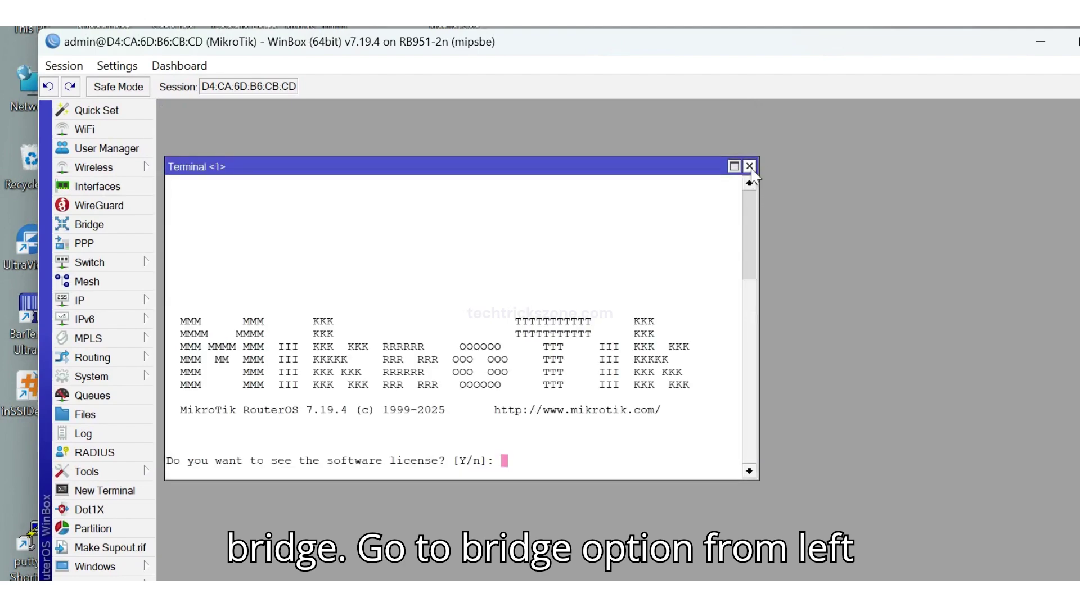
# Close the terminal and create a new bridge named bridge1.
pyautogui.click(749, 167)
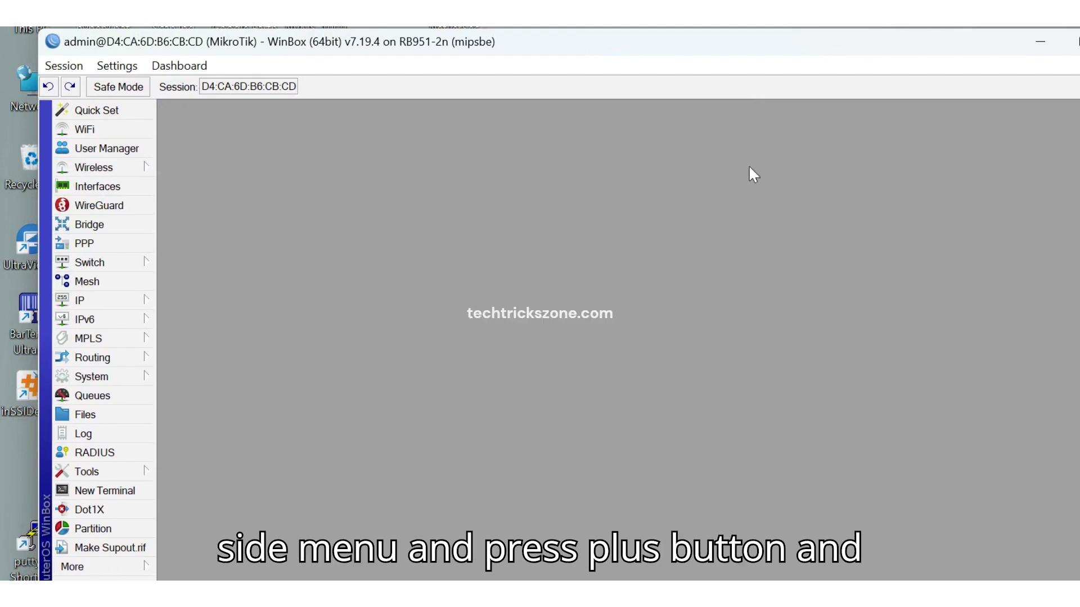
pyautogui.click(107, 225)
pyautogui.click(176, 133)
pyautogui.click(170, 154)
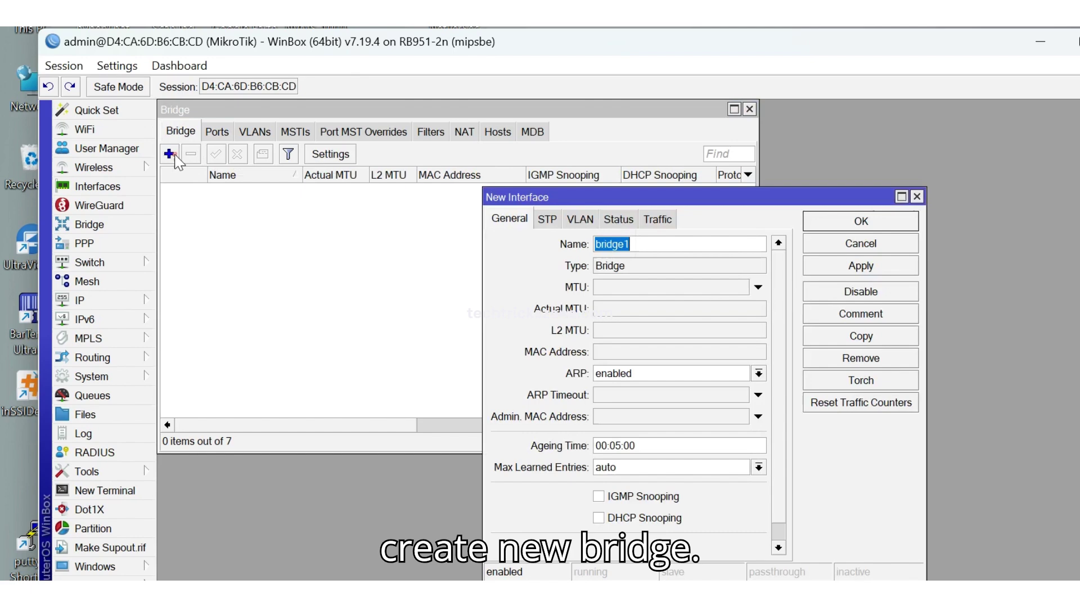
pyautogui.click(856, 276)
pyautogui.click(853, 221)
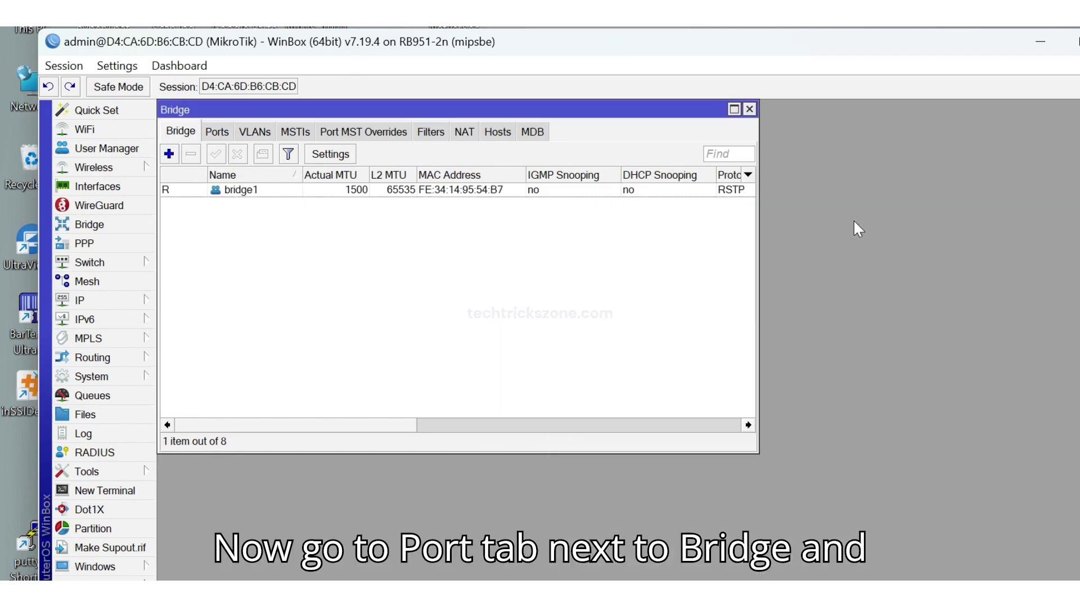
# Add wlan1 as a port of bridge1.
pyautogui.click(223, 137)
pyautogui.click(169, 154)
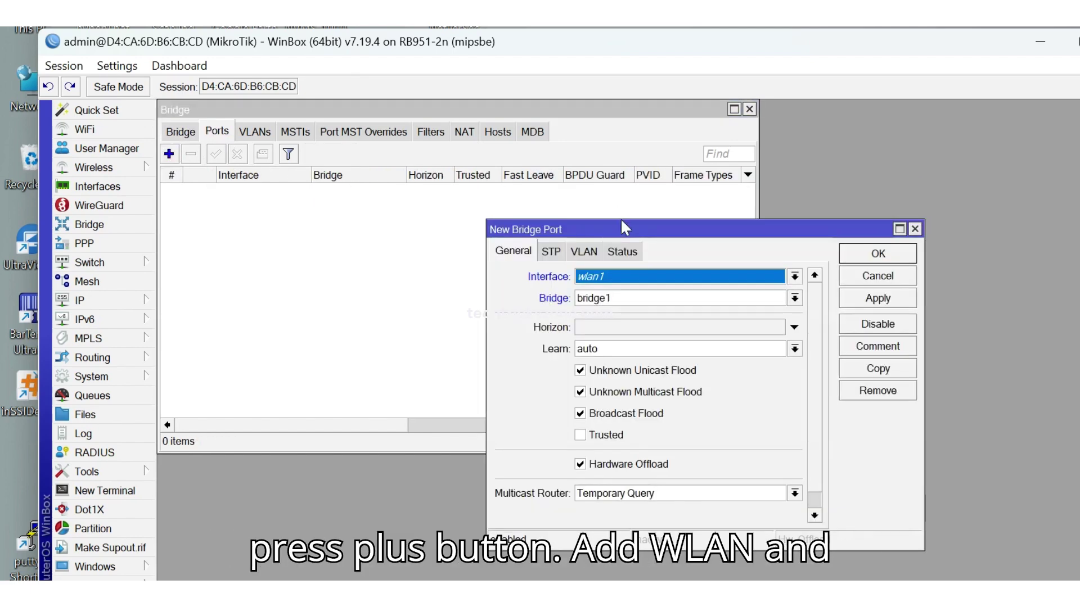
pyautogui.click(848, 296)
pyautogui.click(863, 255)
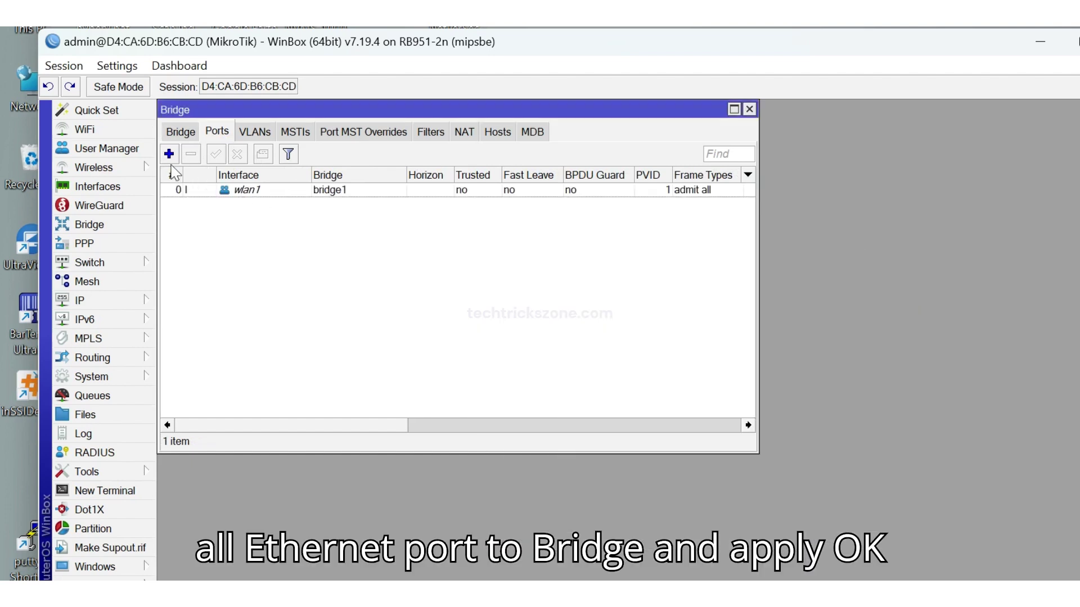
# Add another bridge1 port with ether1 as its interface.
pyautogui.click(169, 154)
pyautogui.click(624, 298)
pyautogui.click(625, 299)
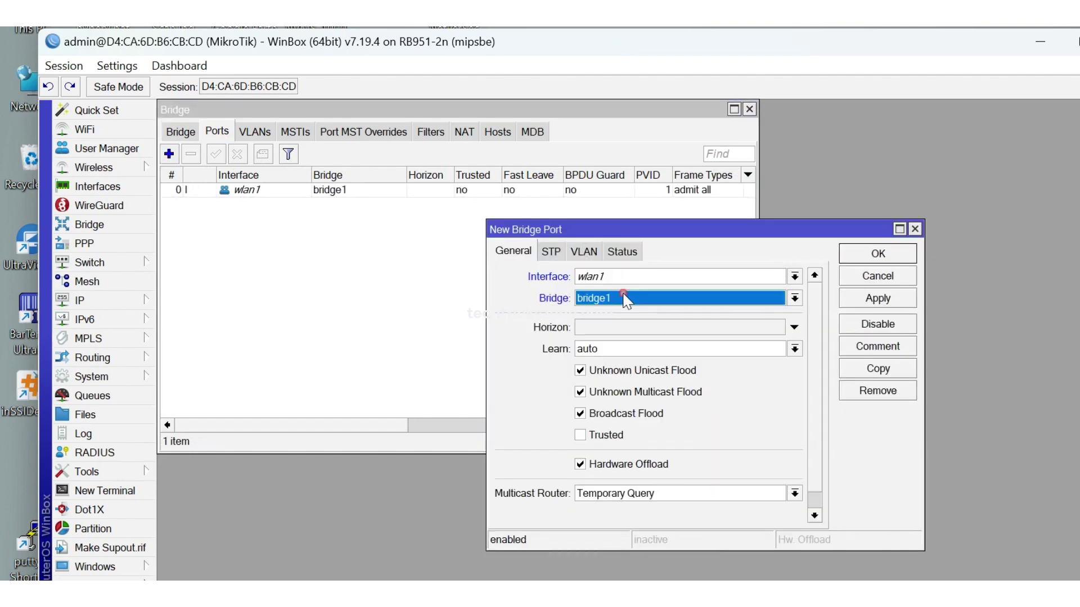
pyautogui.click(625, 276)
pyautogui.click(611, 318)
pyautogui.click(613, 274)
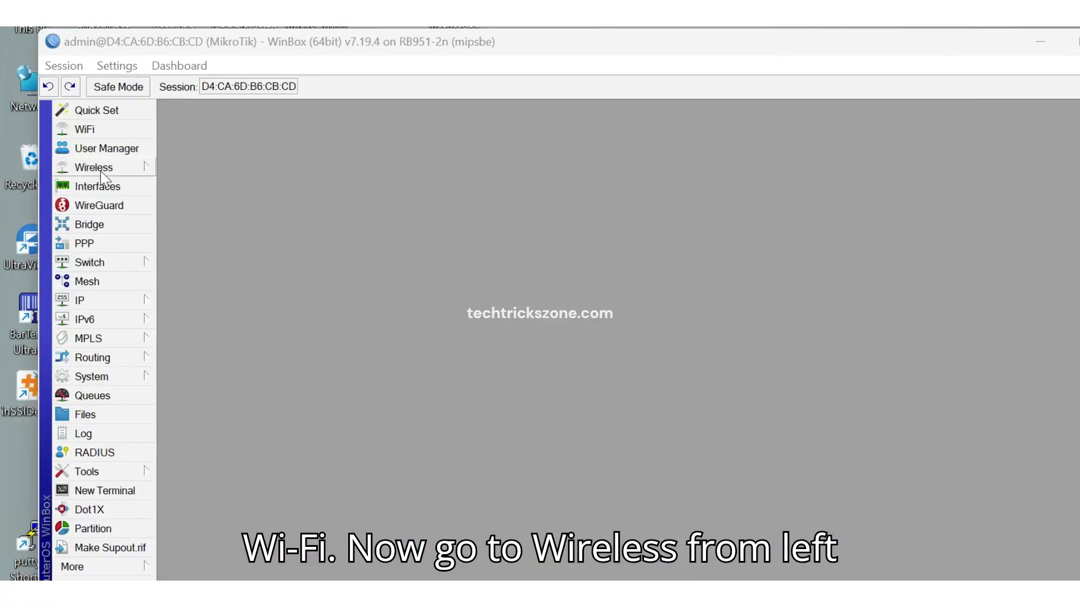
# Enable the wlan1 interface in the Wireless Tables.
pyautogui.click(95, 170)
pyautogui.click(203, 187)
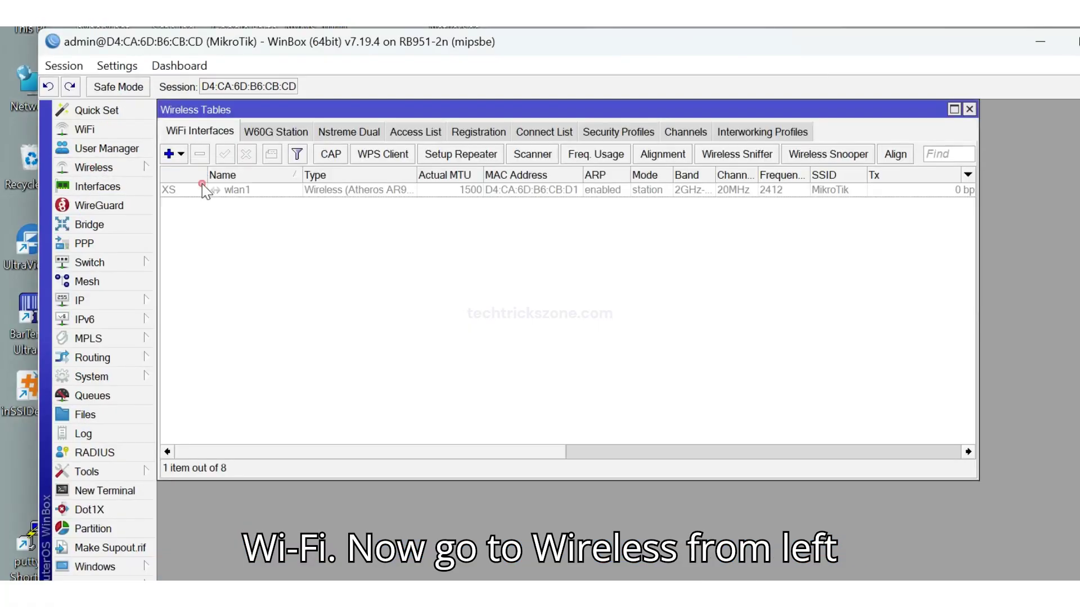
pyautogui.click(208, 189)
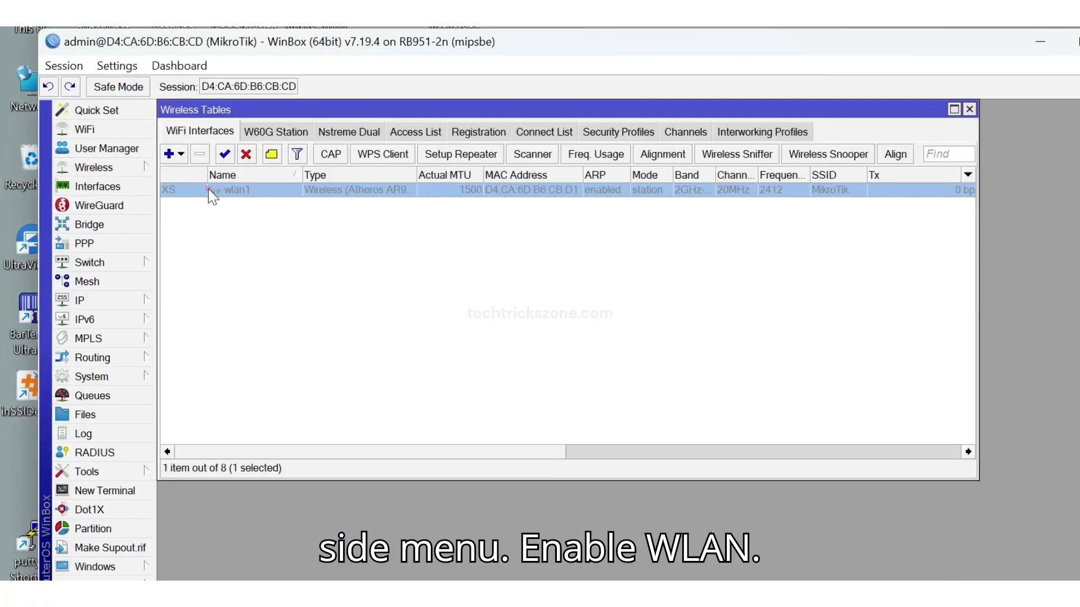
pyautogui.click(223, 158)
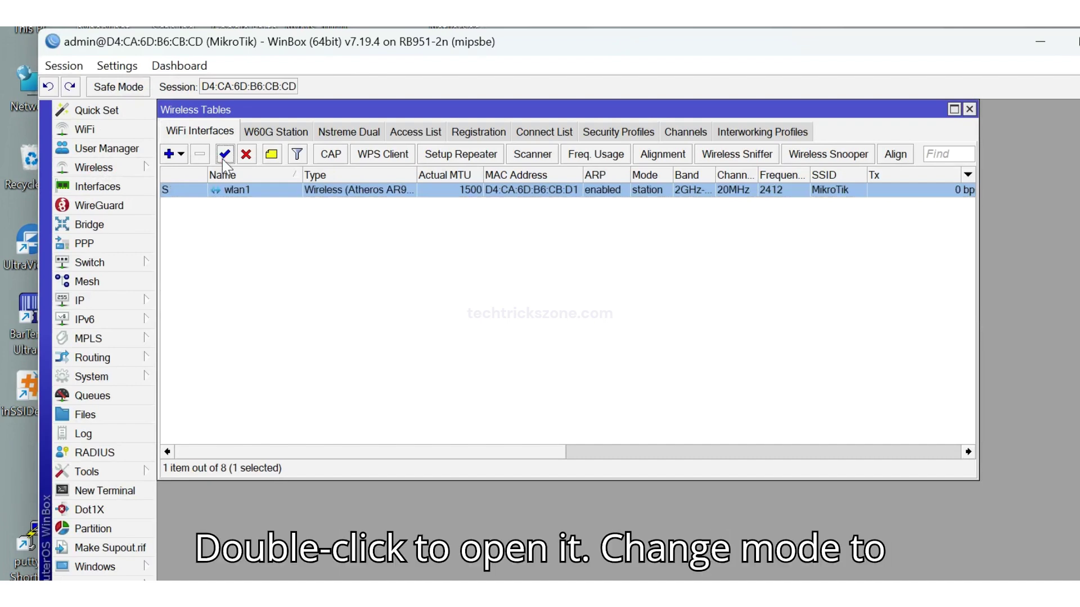
# Set wlan1's wireless mode to station pseudobridge and apply it.
pyautogui.doubleClick(217, 187)
pyautogui.click(596, 194)
pyautogui.click(599, 287)
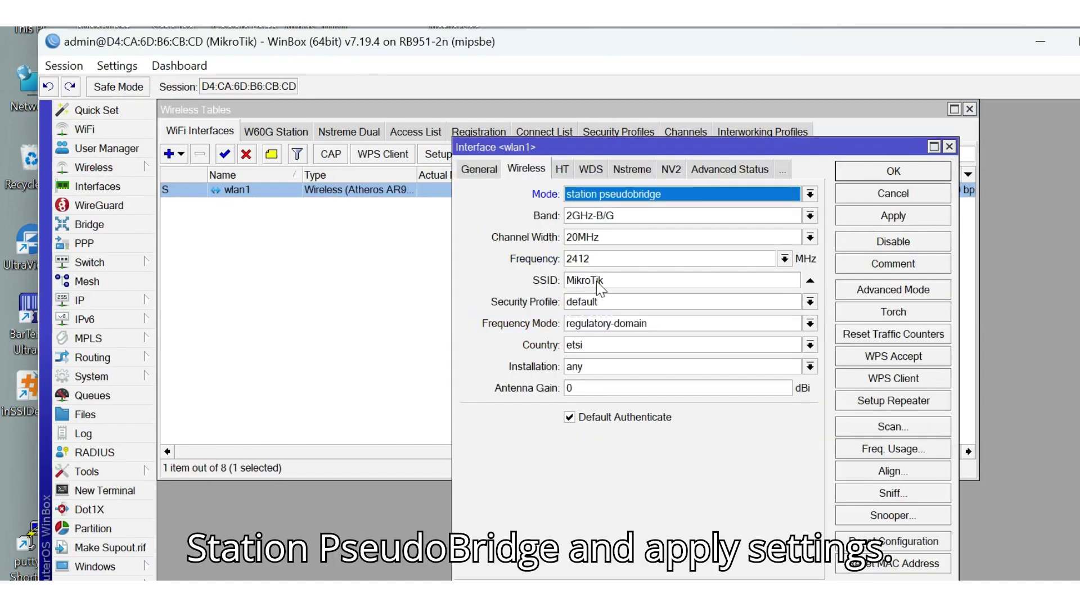
pyautogui.moveTo(619, 147); pyautogui.dragTo(548, 145)
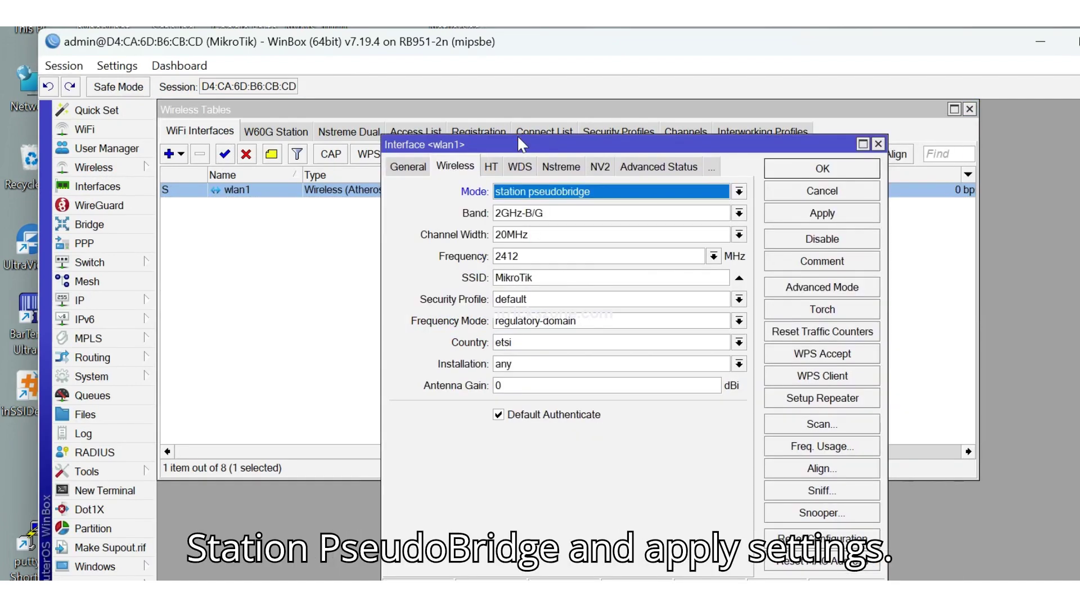
pyautogui.click(810, 215)
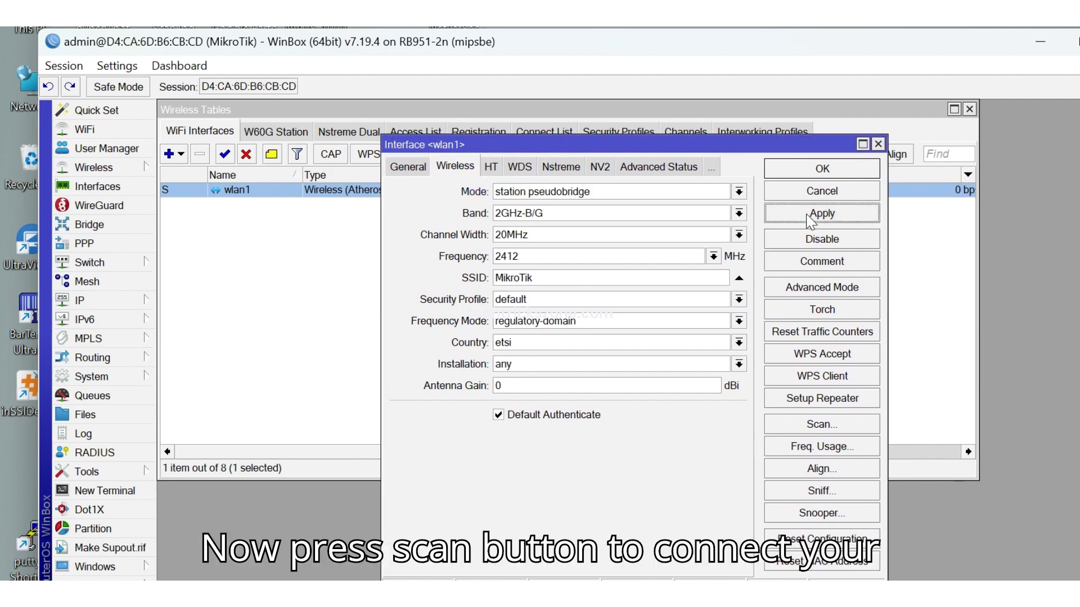
# Scan for nearby networks and connect wlan1 to HOME_2G.
pyautogui.click(796, 426)
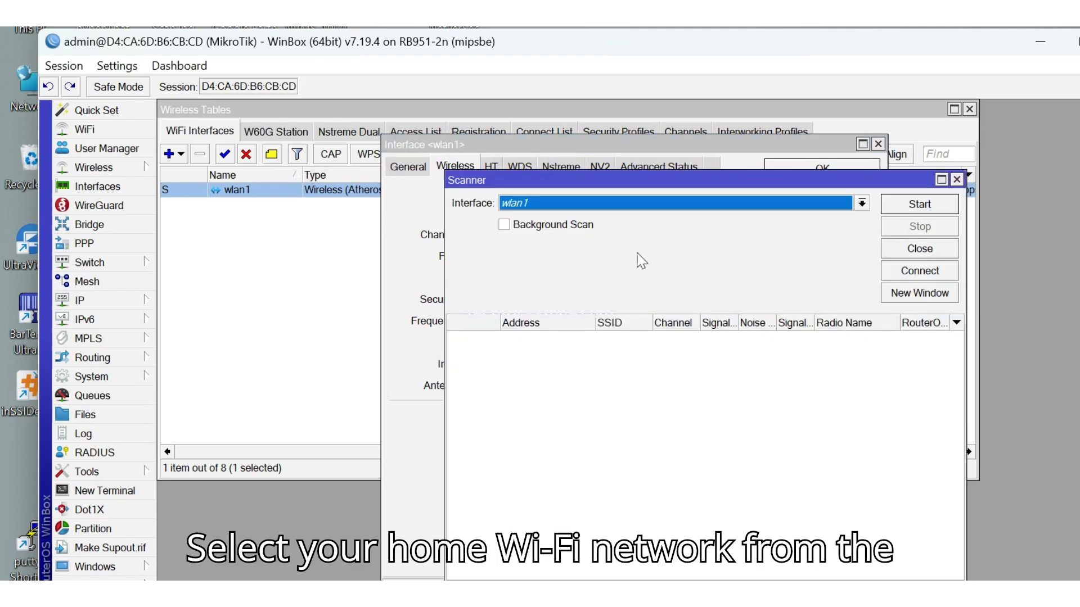
pyautogui.click(909, 205)
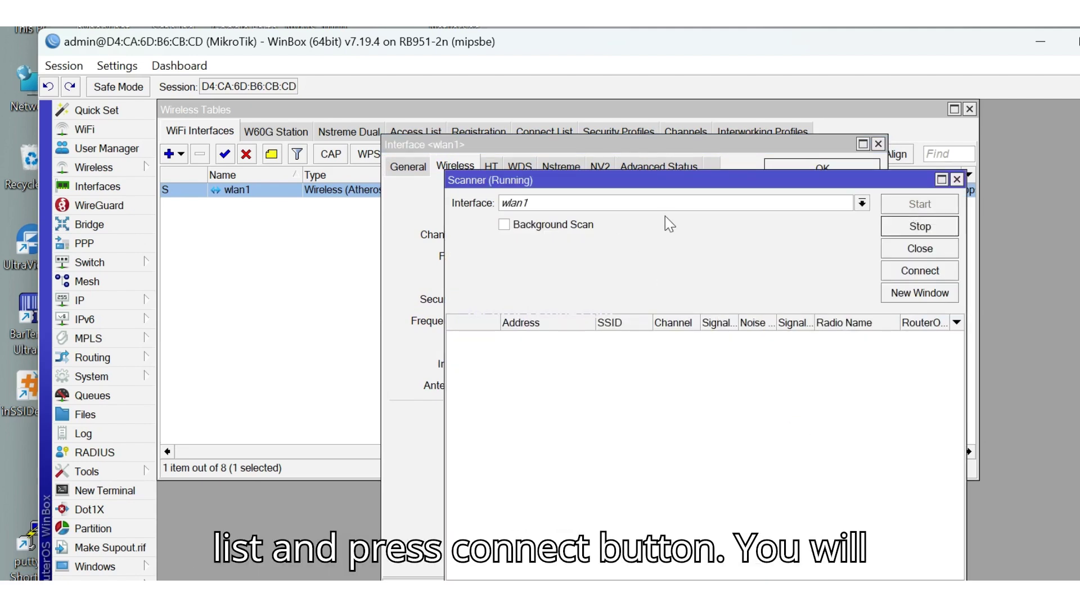
pyautogui.moveTo(666, 180); pyautogui.dragTo(642, 132)
pyautogui.click(606, 508)
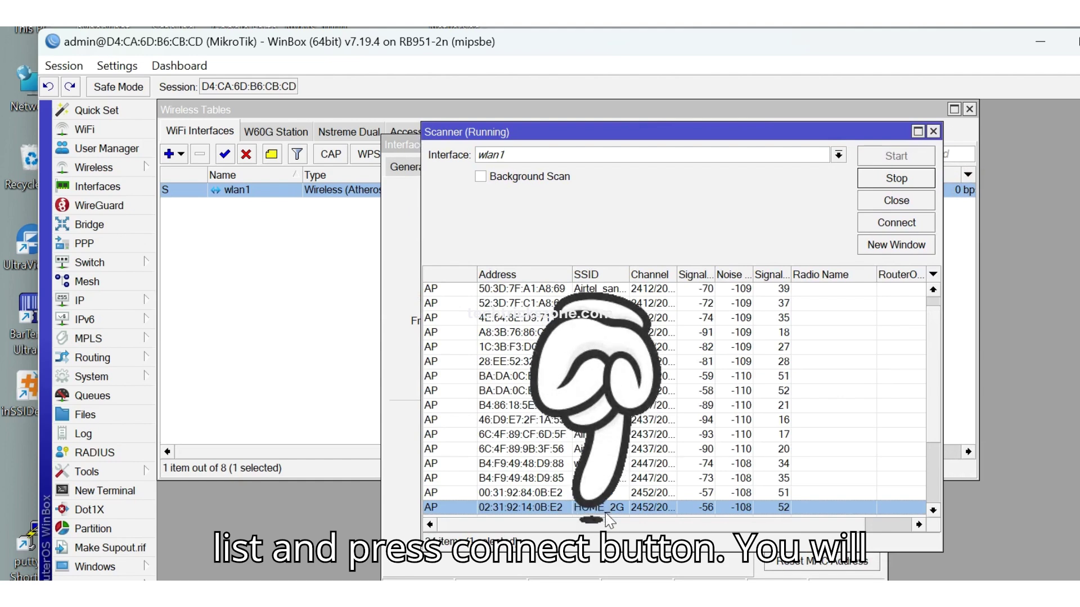
pyautogui.click(895, 222)
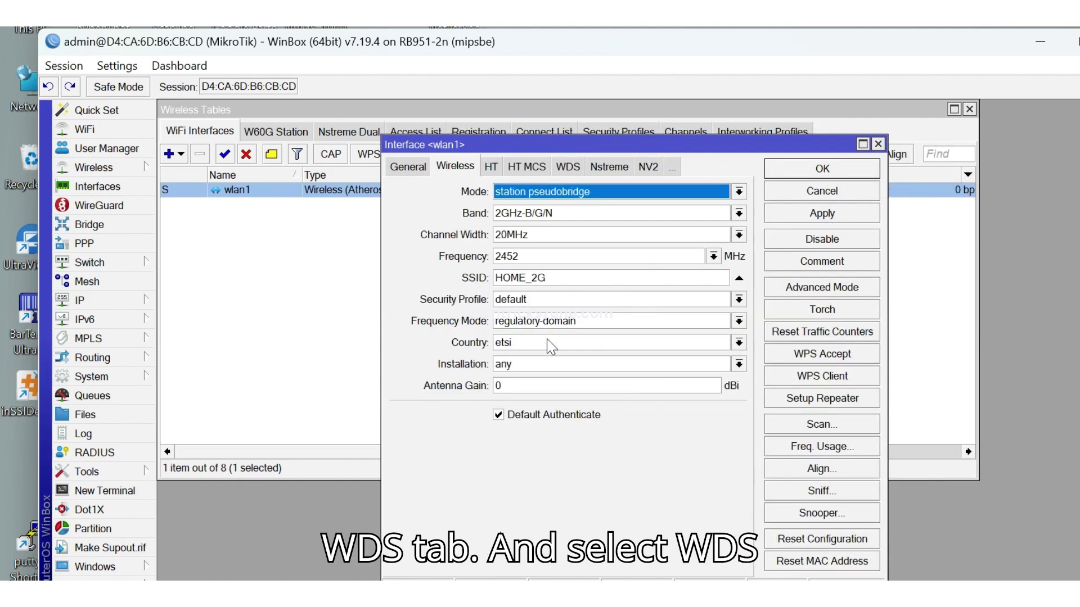
# Set wlan1's WDS mode to dynamic with bridge1 as default bridge, then save and close.
pyautogui.click(565, 167)
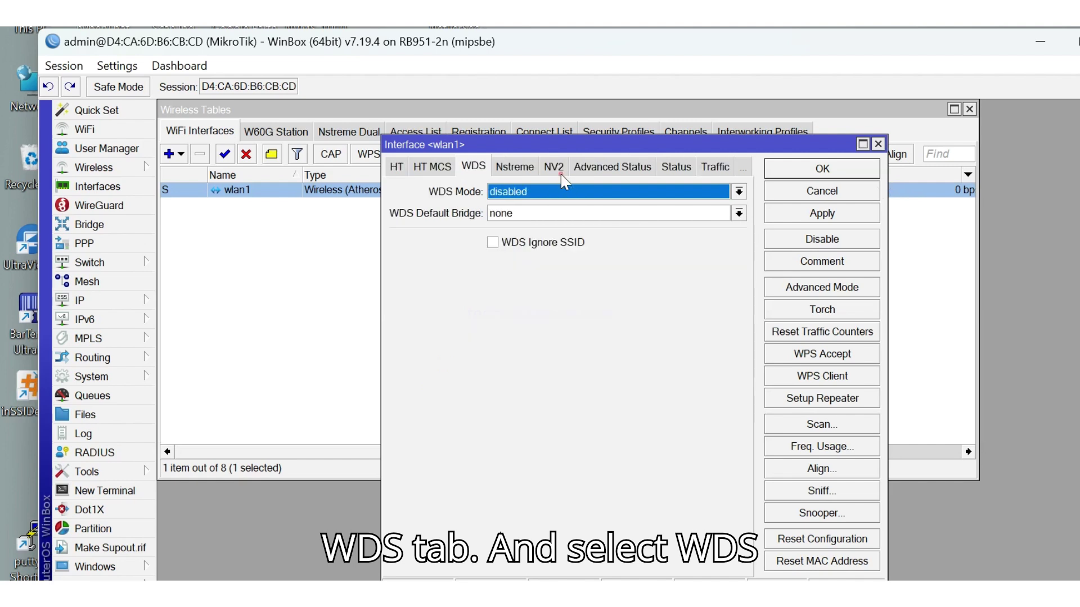
pyautogui.click(515, 191)
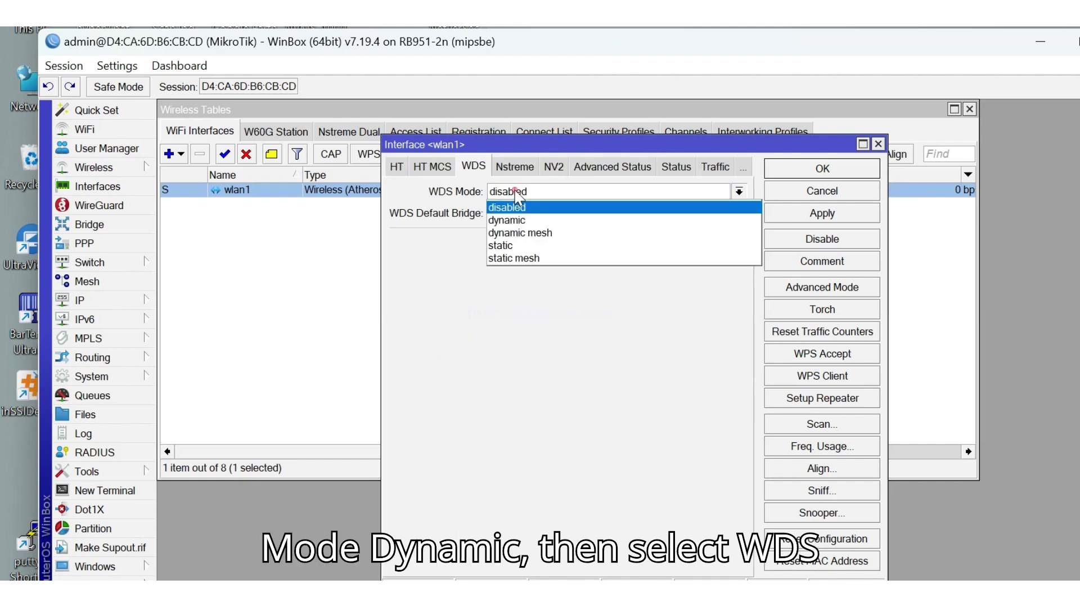
pyautogui.click(515, 221)
pyautogui.click(553, 215)
pyautogui.click(547, 229)
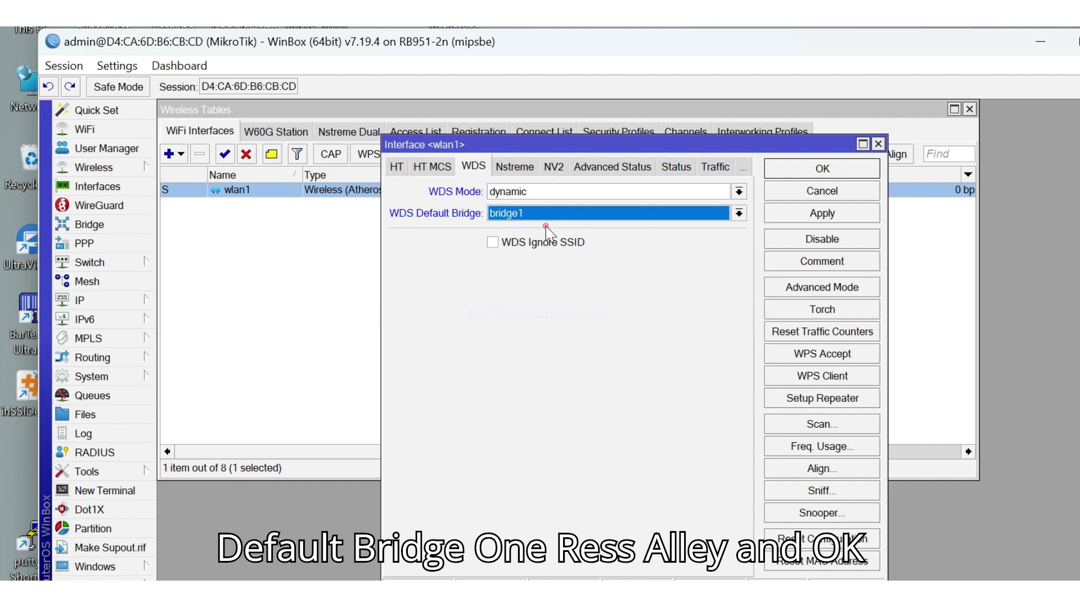
pyautogui.click(822, 217)
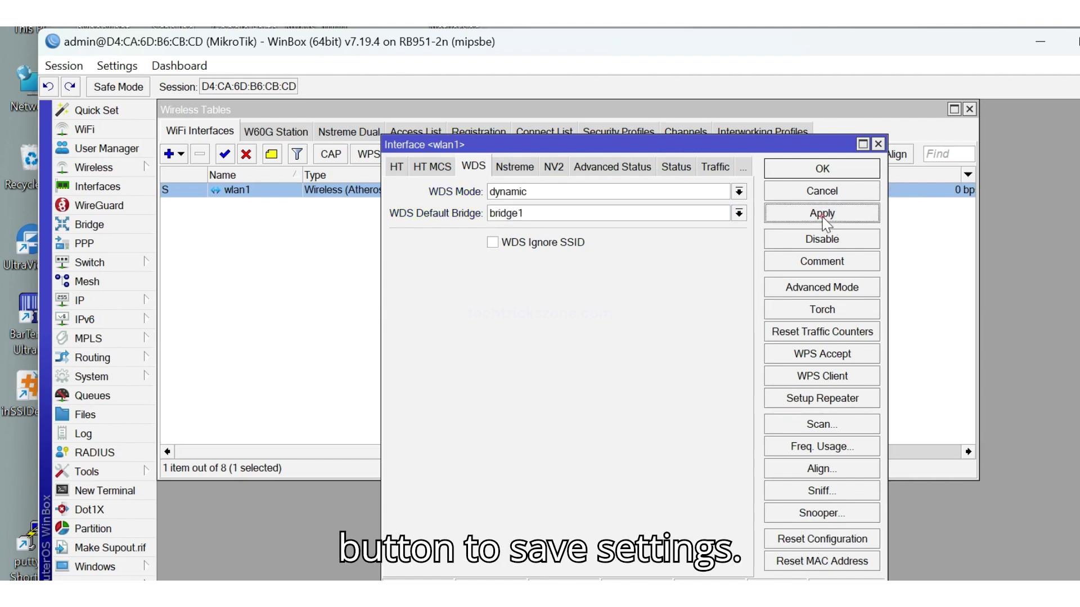
pyautogui.click(823, 175)
pyautogui.click(660, 316)
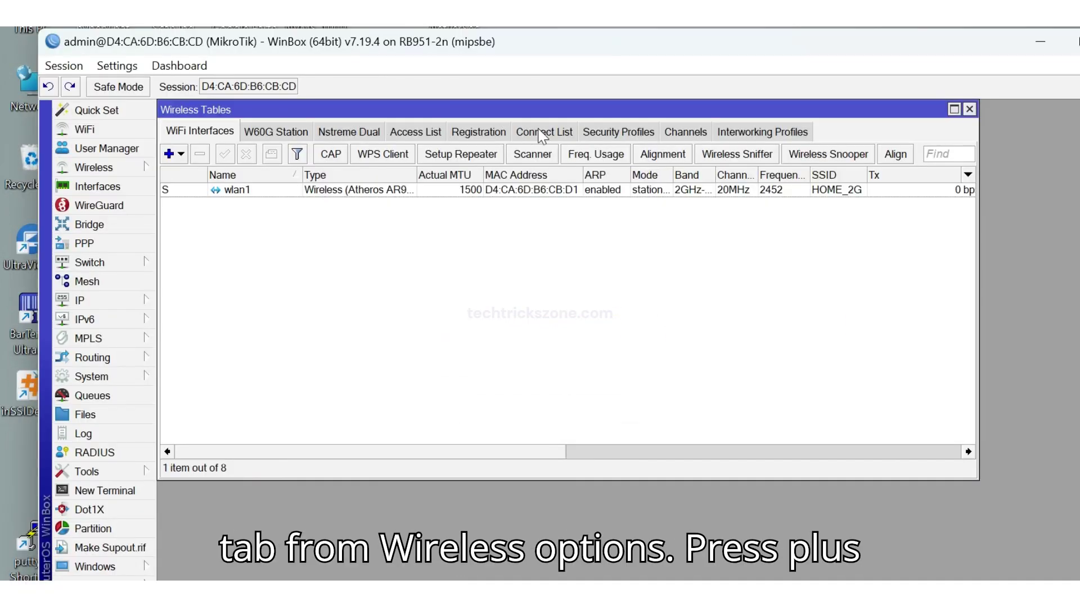
# Create a new security profile, profile1, with mode dynamic keys.
pyautogui.click(590, 132)
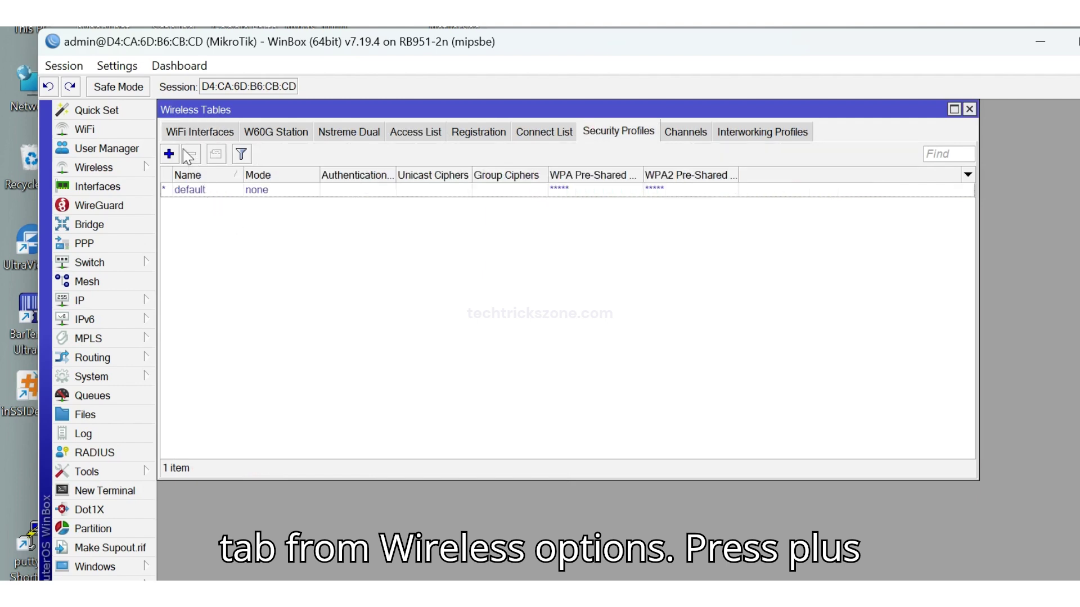
pyautogui.click(169, 153)
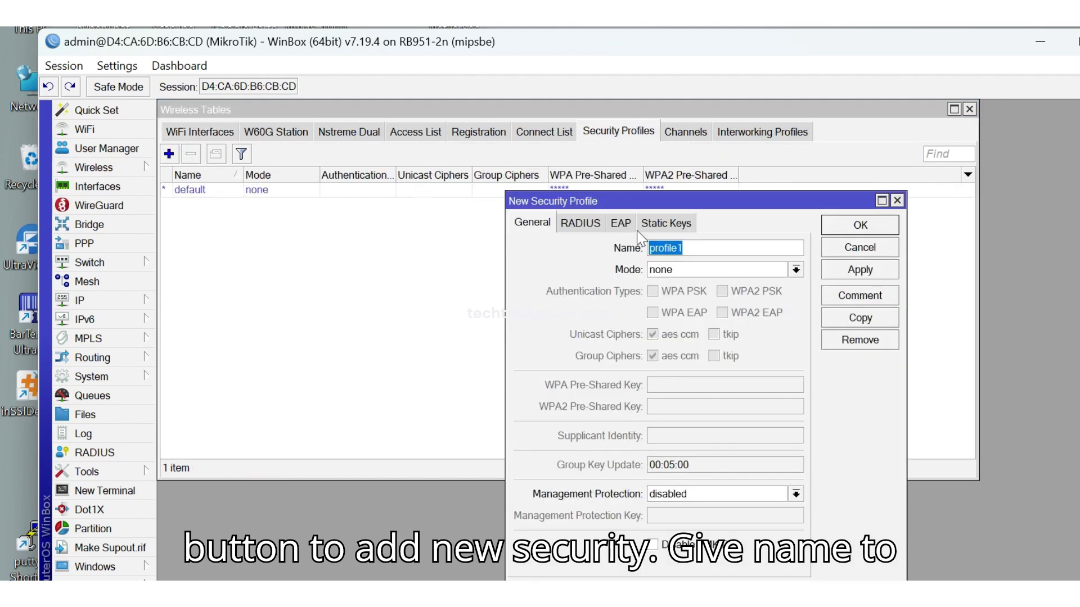
pyautogui.moveTo(702, 201); pyautogui.dragTo(531, 165)
pyautogui.click(580, 234)
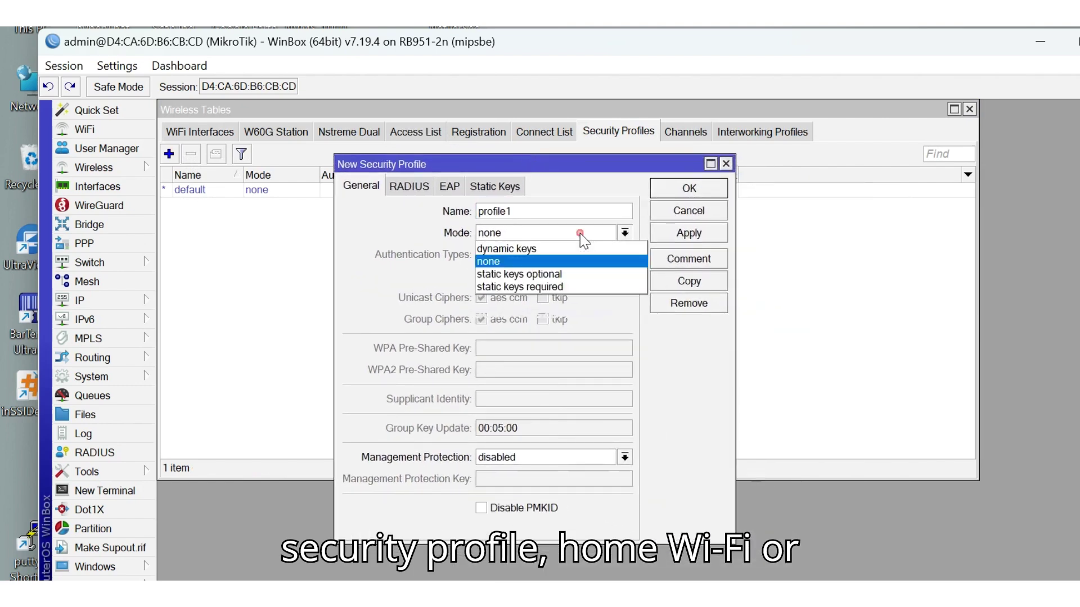
pyautogui.click(511, 249)
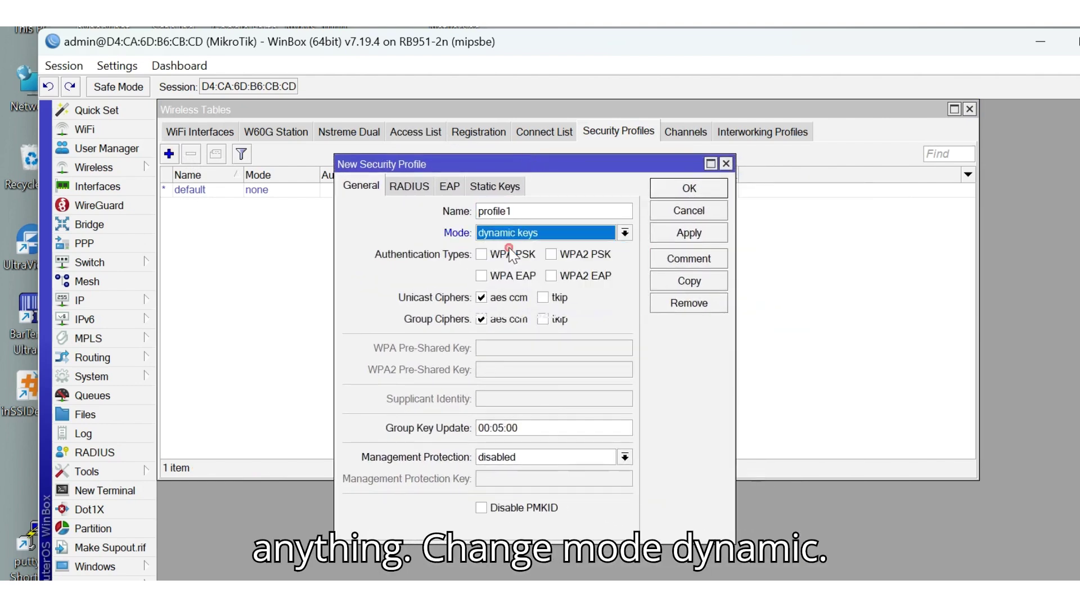
# Enable WPA and WPA2 PSK with tkip ciphers, enter the pre-shared keys, and save profile1.
pyautogui.click(523, 259)
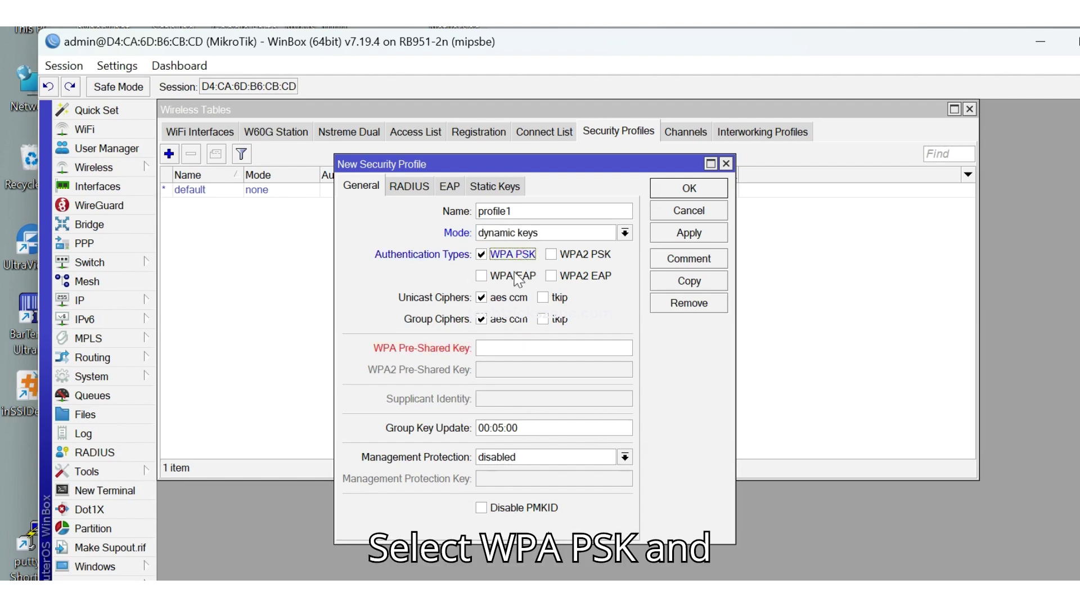
pyautogui.click(585, 254)
pyautogui.click(552, 299)
pyautogui.click(554, 320)
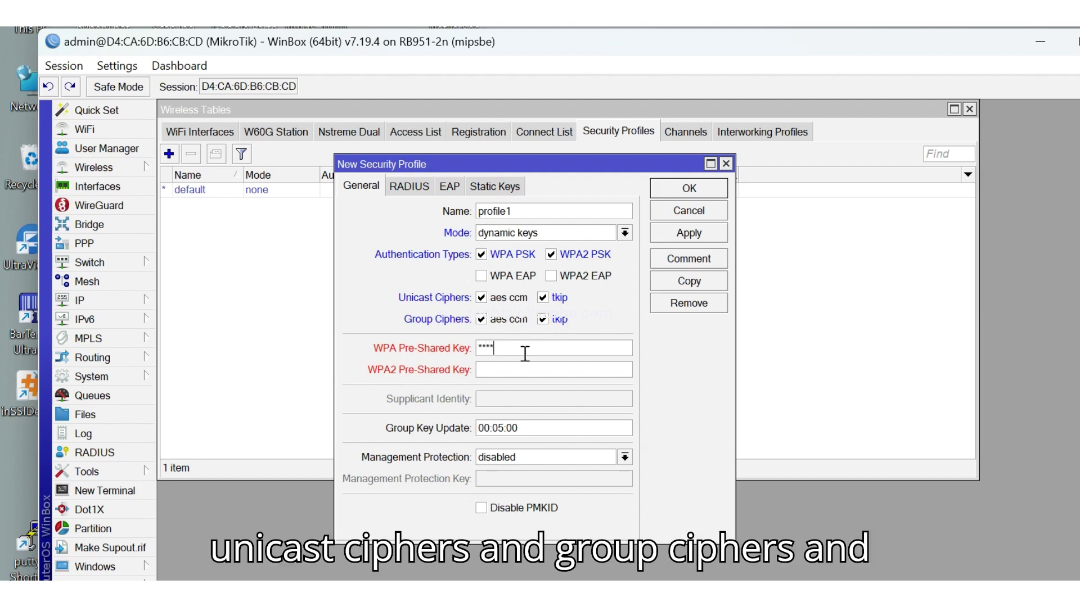
pyautogui.write('***')
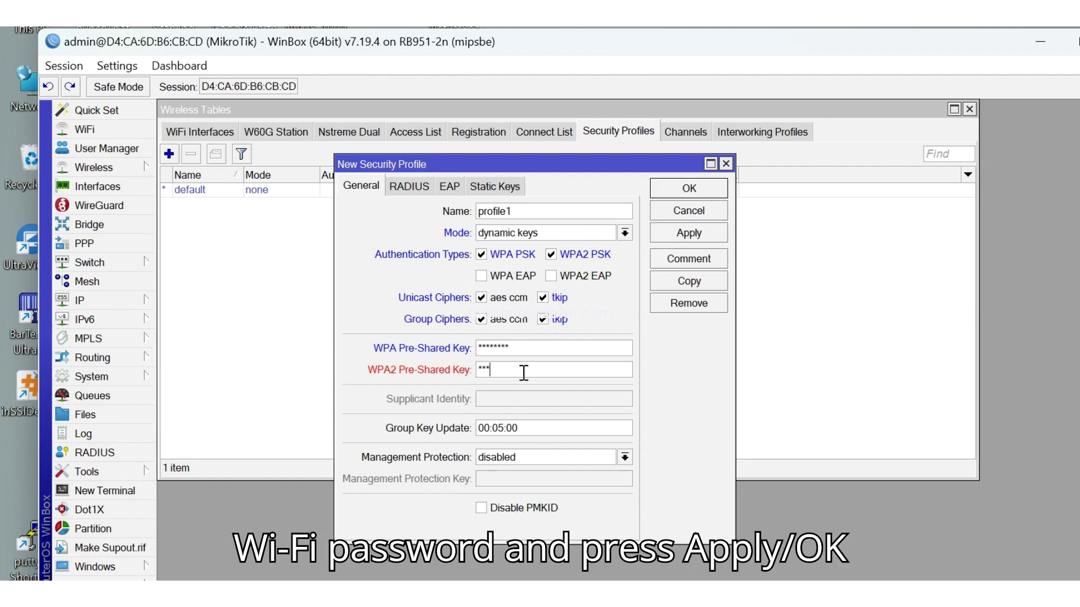
pyautogui.write('*******')
pyautogui.click(658, 236)
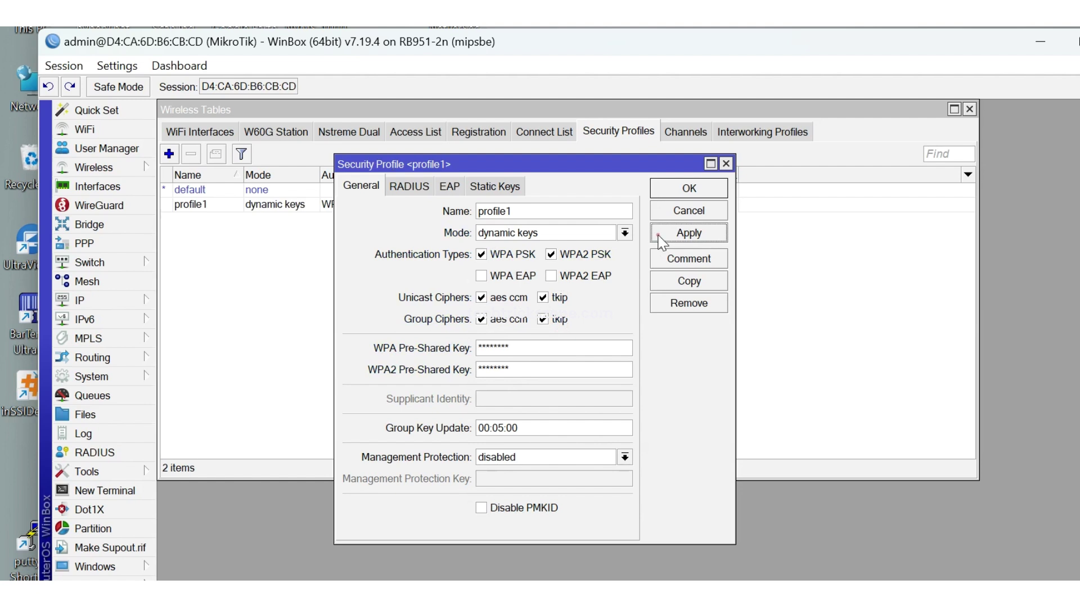
# Open wlan1's wireless settings, select profile1 as its security profile, and apply.
pyautogui.click(660, 190)
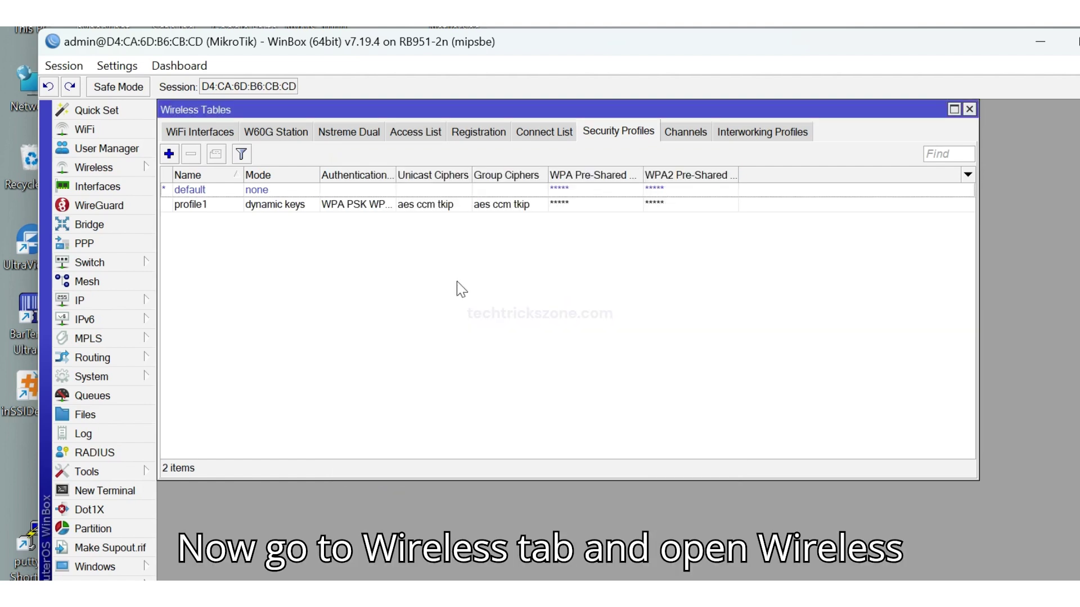
pyautogui.click(198, 132)
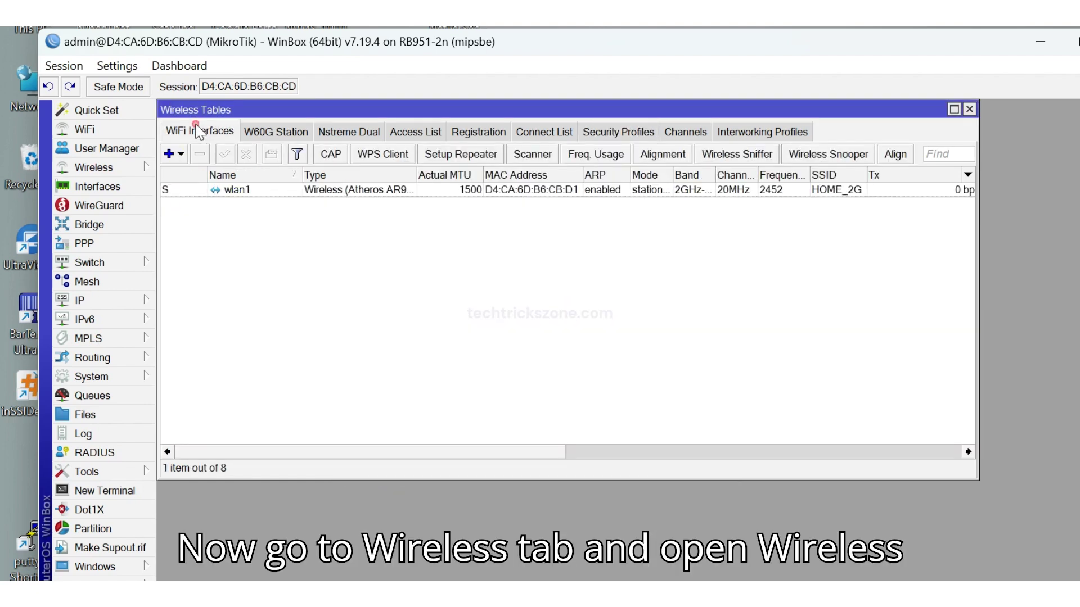
pyautogui.click(285, 194)
pyautogui.doubleClick(285, 194)
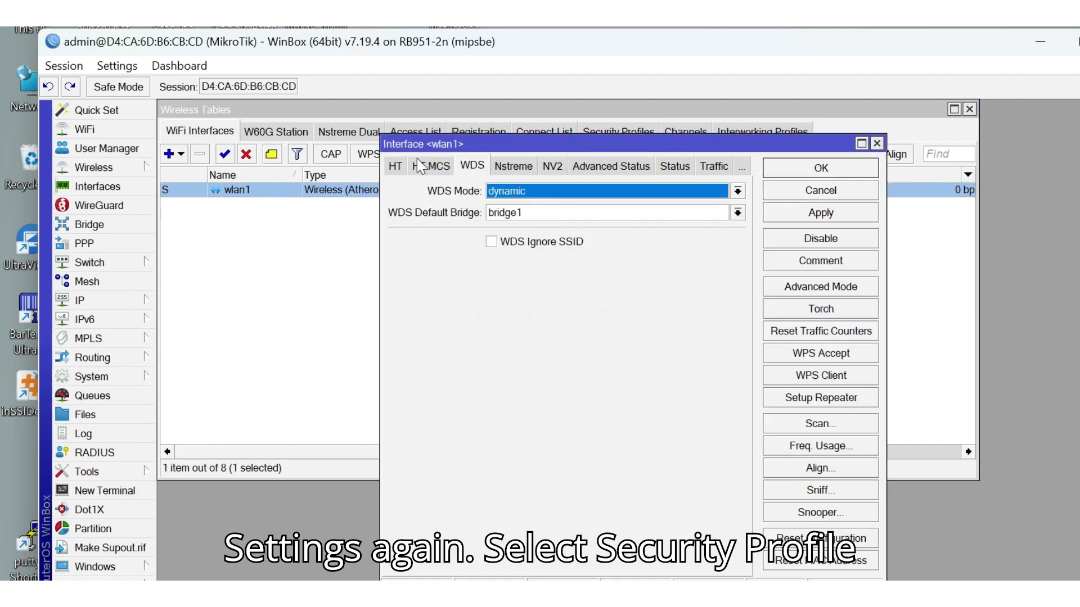
pyautogui.click(397, 164)
pyautogui.click(397, 164)
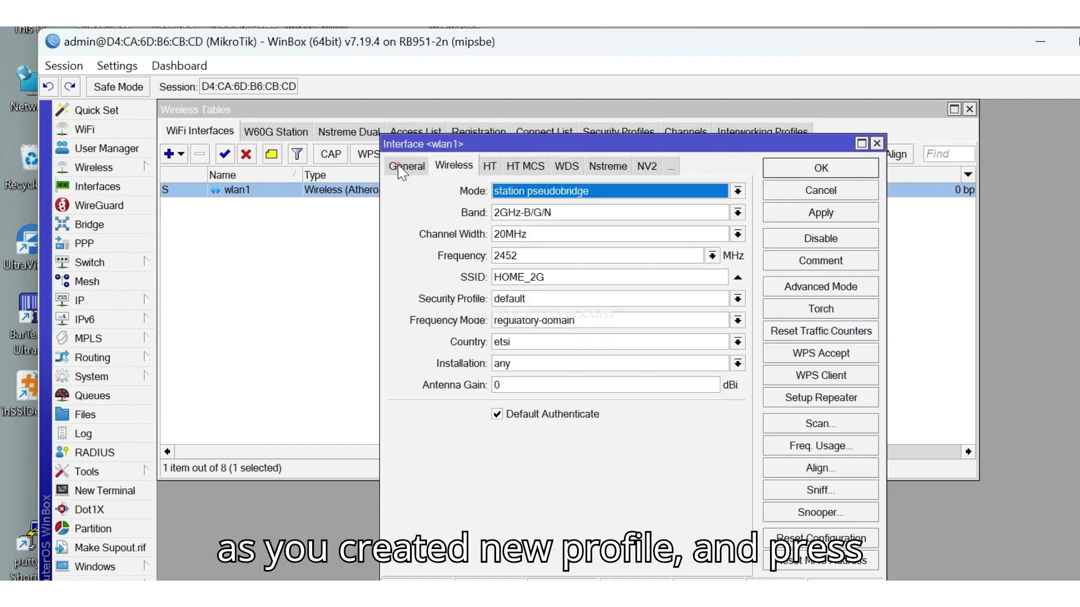
pyautogui.click(529, 300)
pyautogui.click(533, 330)
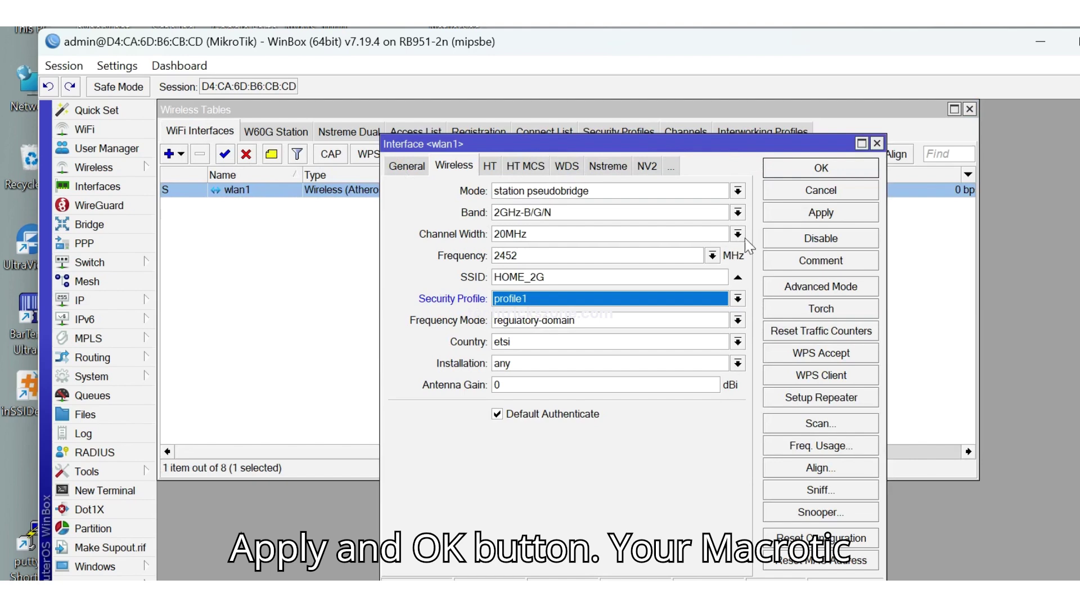
pyautogui.click(810, 214)
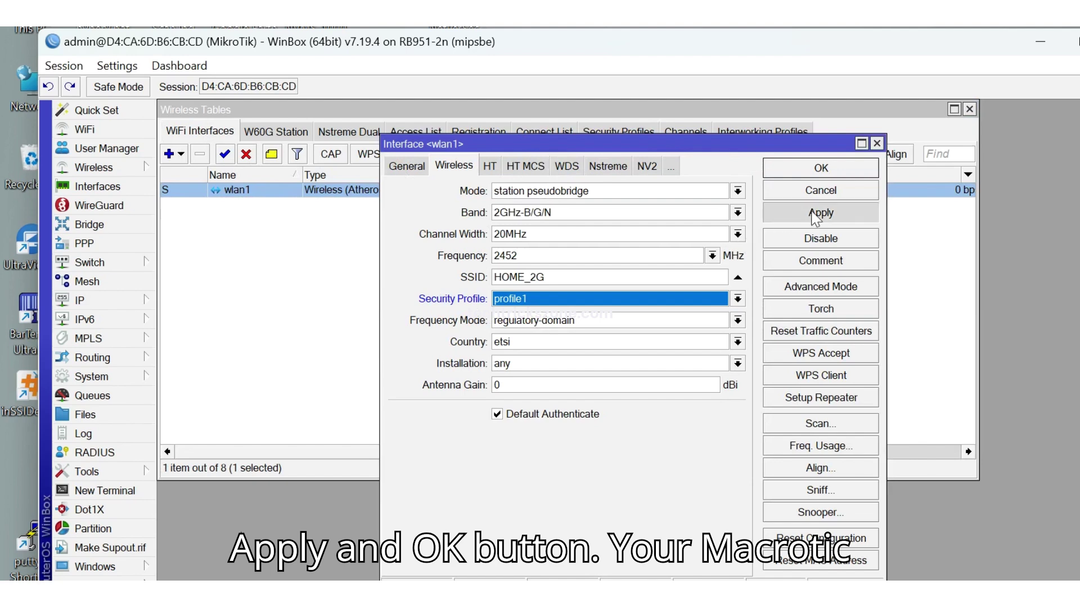
# Save wlan1 and confirm in Registration that it joined HOME_2G at −57 signal.
pyautogui.click(805, 169)
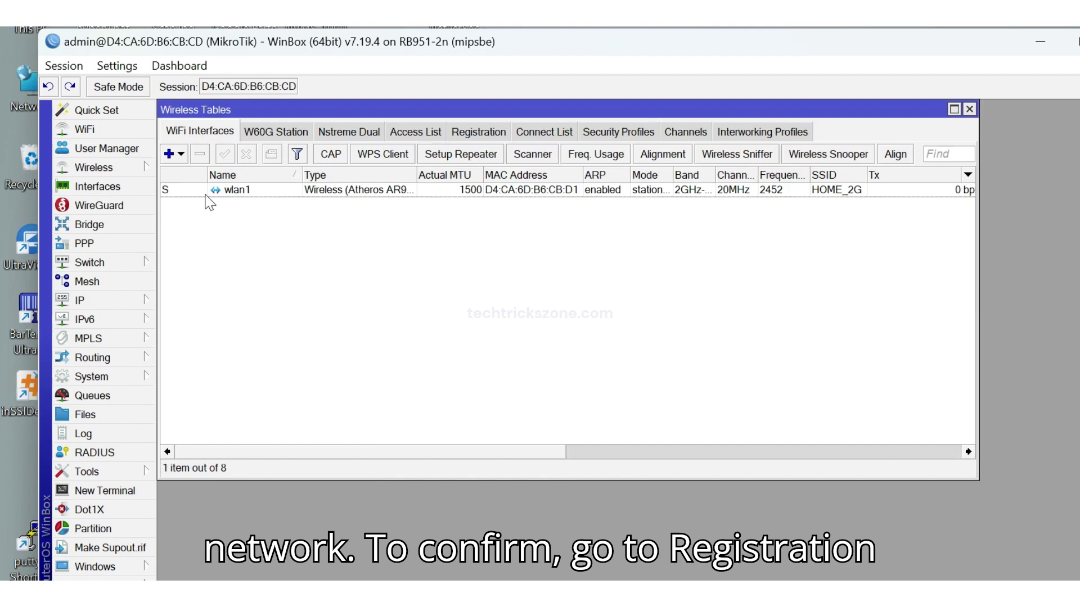
pyautogui.click(461, 133)
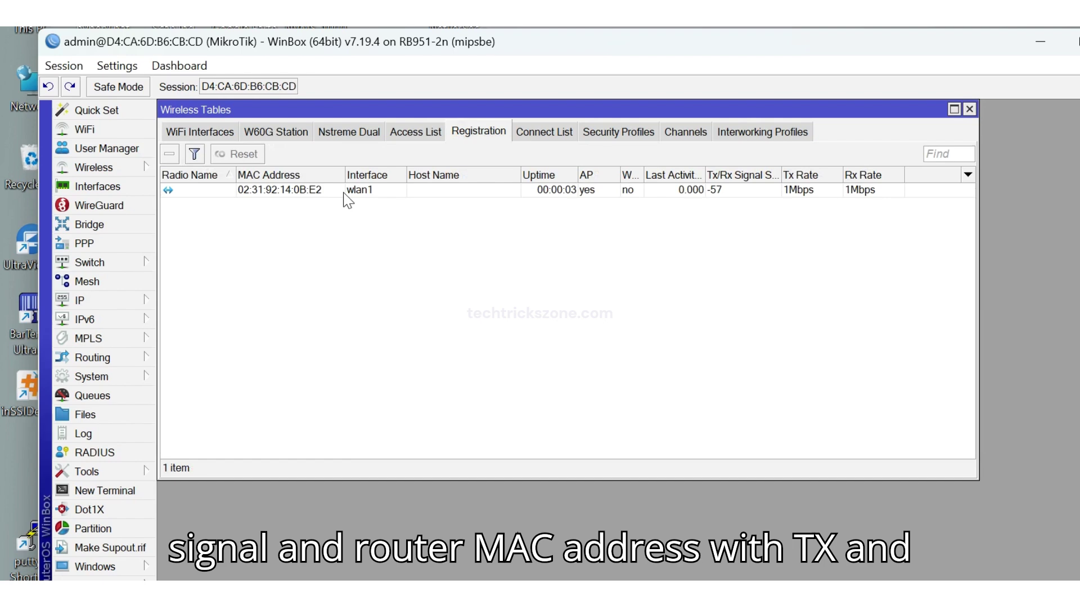
pyautogui.click(725, 191)
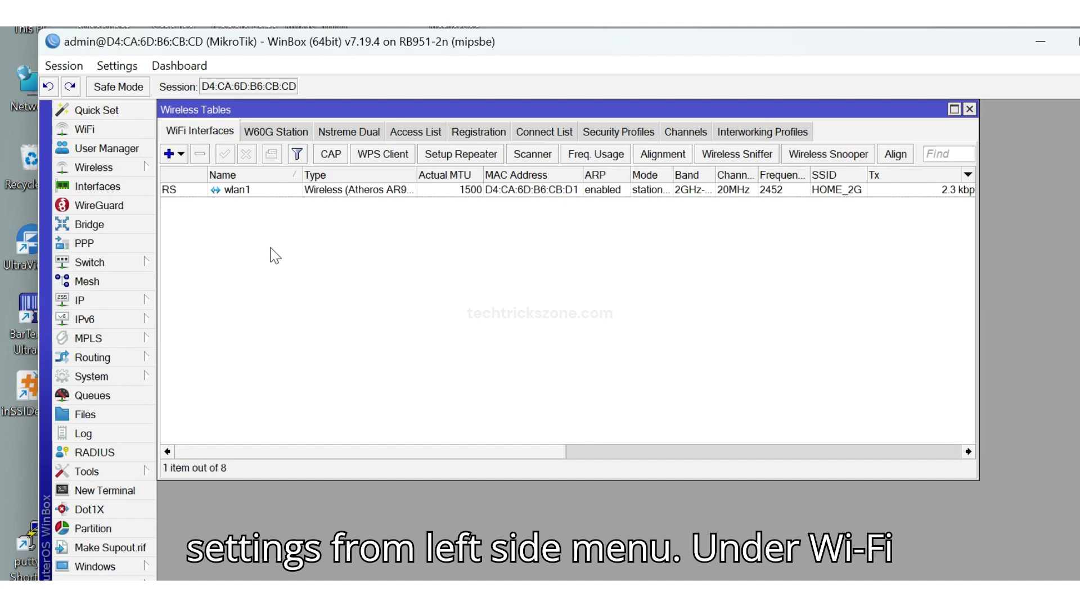
# Add a virtual AP interface with SSID Mikrotik-Extender and security profile profile1.
pyautogui.click(180, 154)
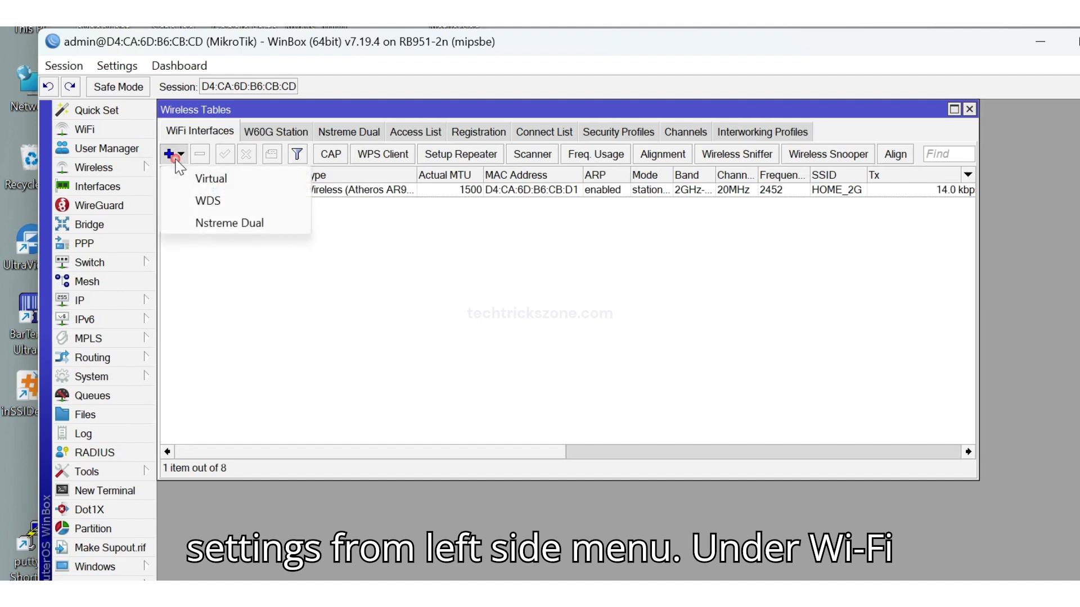
pyautogui.click(225, 179)
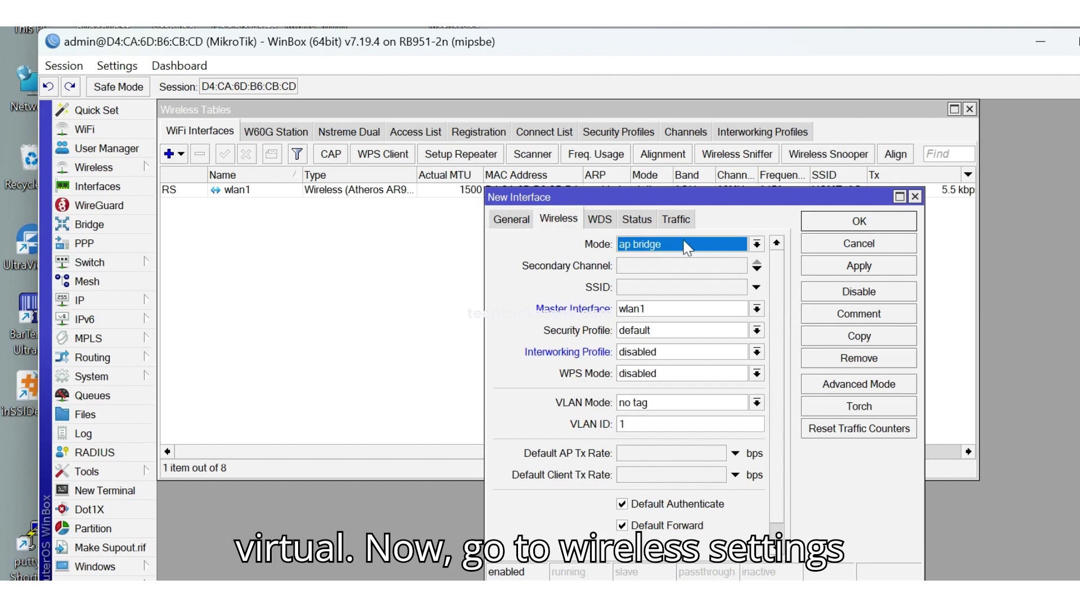
pyautogui.click(663, 284)
pyautogui.write('M')
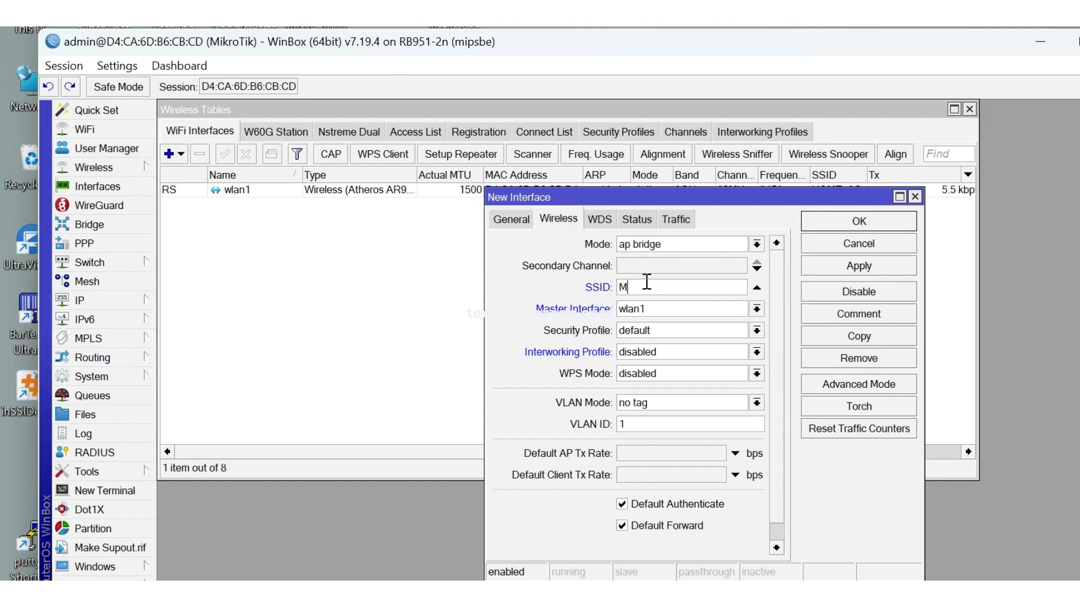
pyautogui.write('ikrotik-Extender')
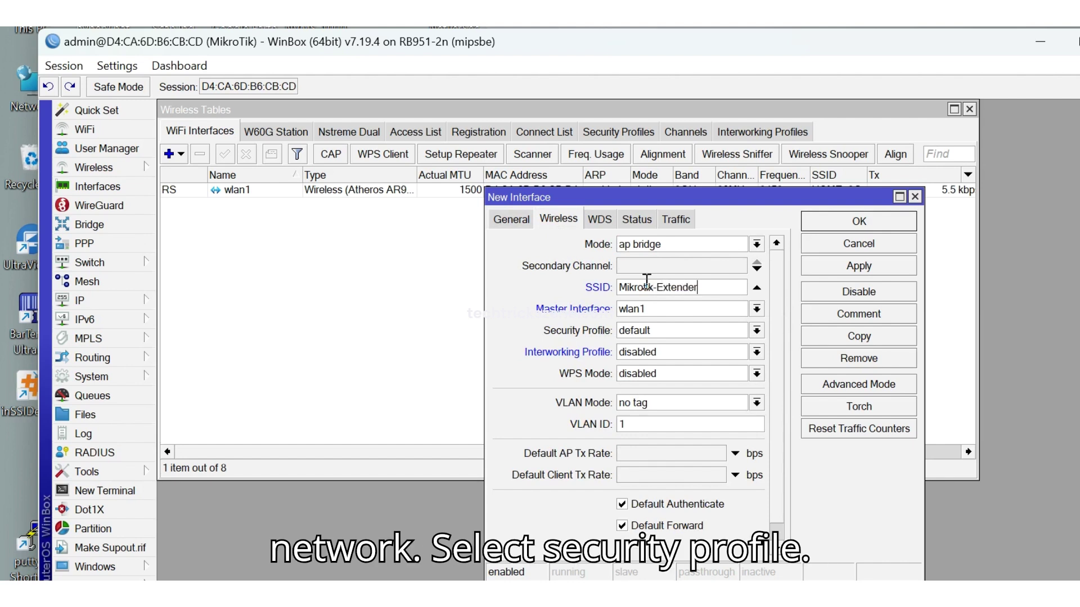
pyautogui.press('Tab')
pyautogui.click(669, 329)
pyautogui.click(646, 360)
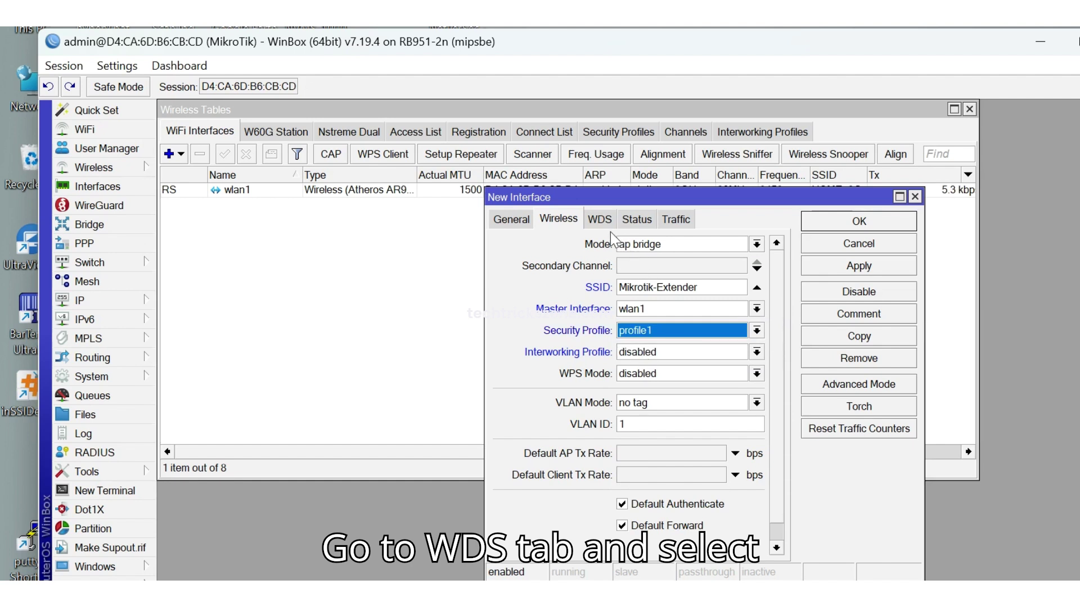
# Set the virtual AP's WDS mode to dynamic with default bridge bridge1, creating wlan2.
pyautogui.click(600, 219)
pyautogui.click(655, 248)
pyautogui.click(621, 273)
pyautogui.click(656, 265)
pyautogui.click(630, 281)
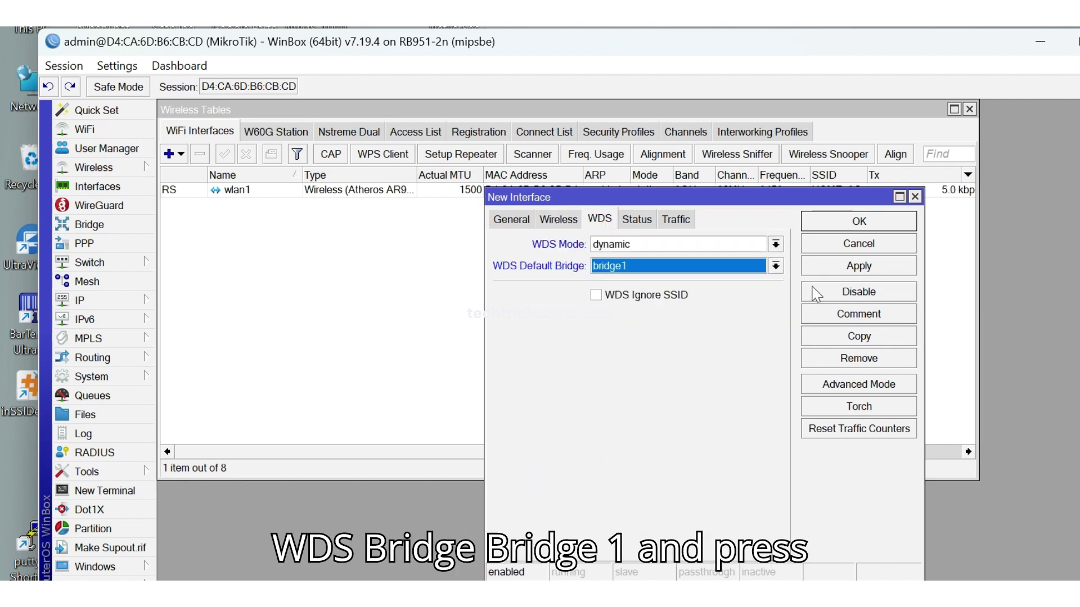
pyautogui.click(814, 266)
pyautogui.click(829, 225)
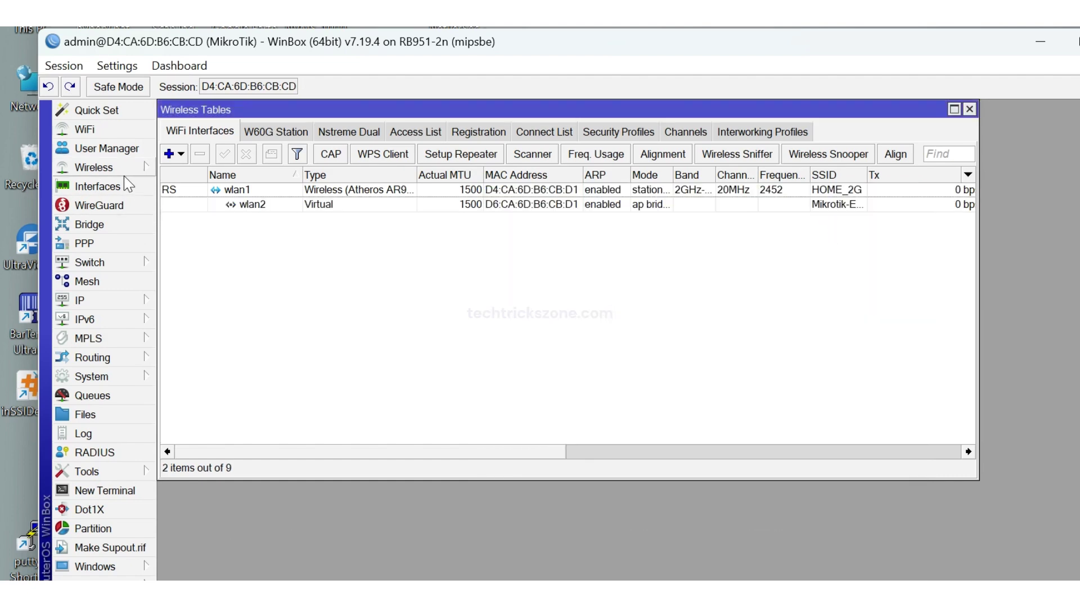
# Add wlan2 as a port of bridge1 and close the Bridge window.
pyautogui.click(144, 225)
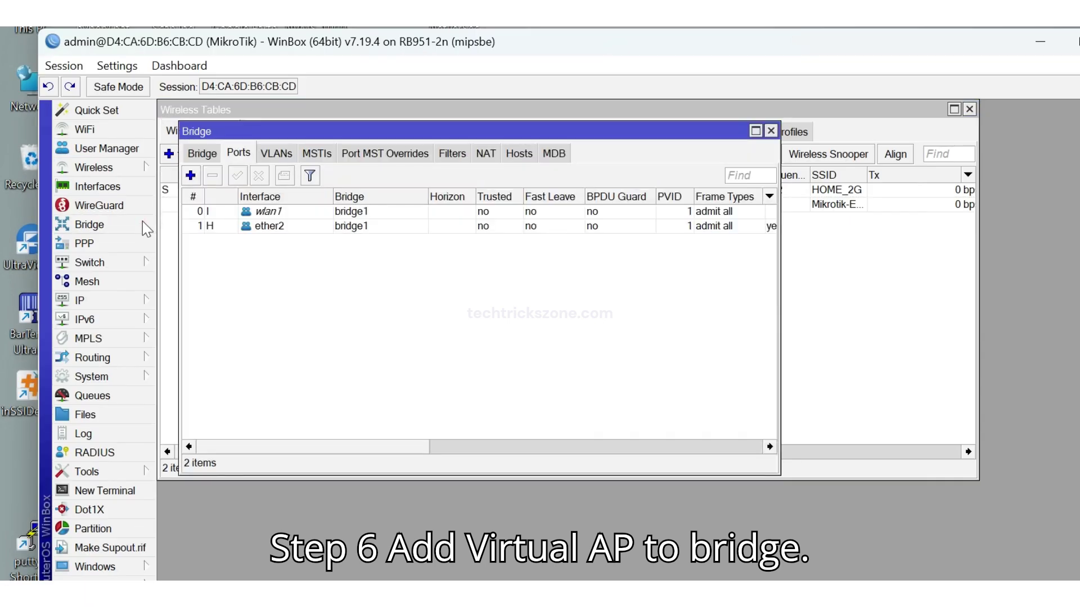
pyautogui.click(193, 176)
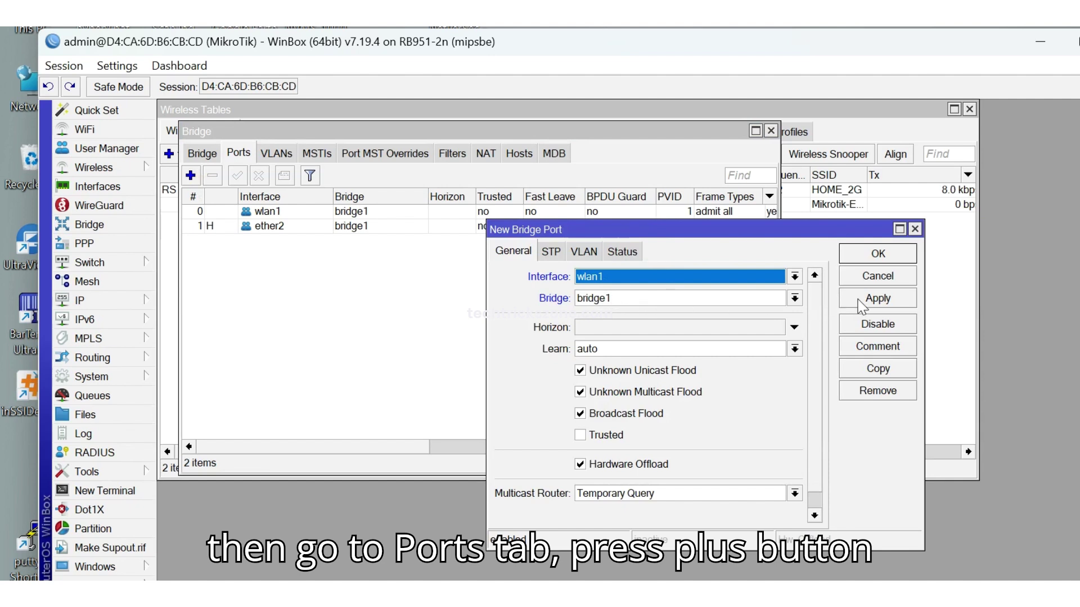
pyautogui.click(737, 276)
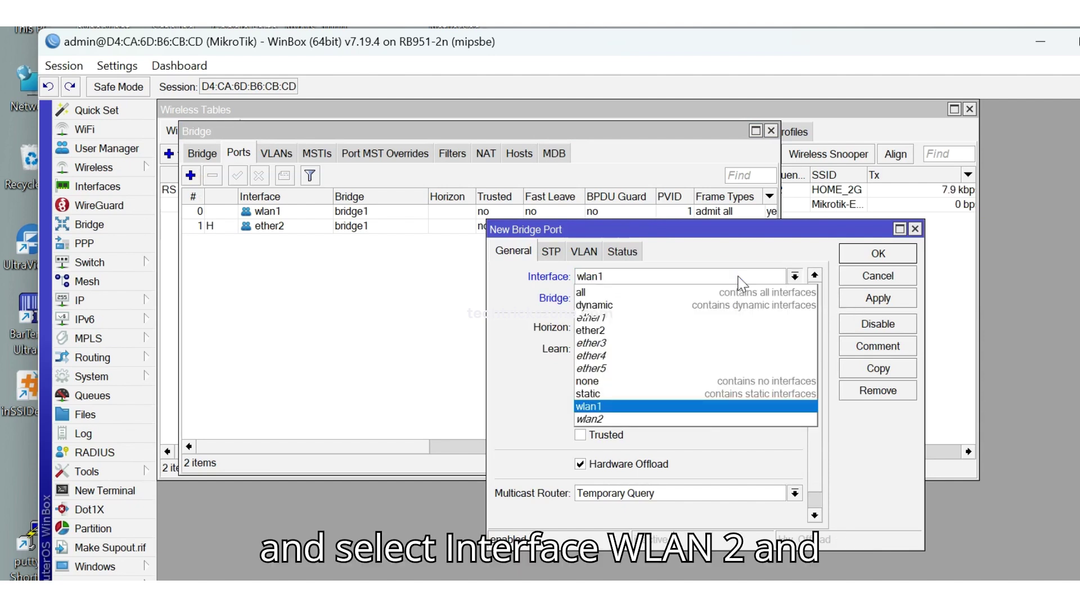
pyautogui.click(588, 422)
pyautogui.click(879, 302)
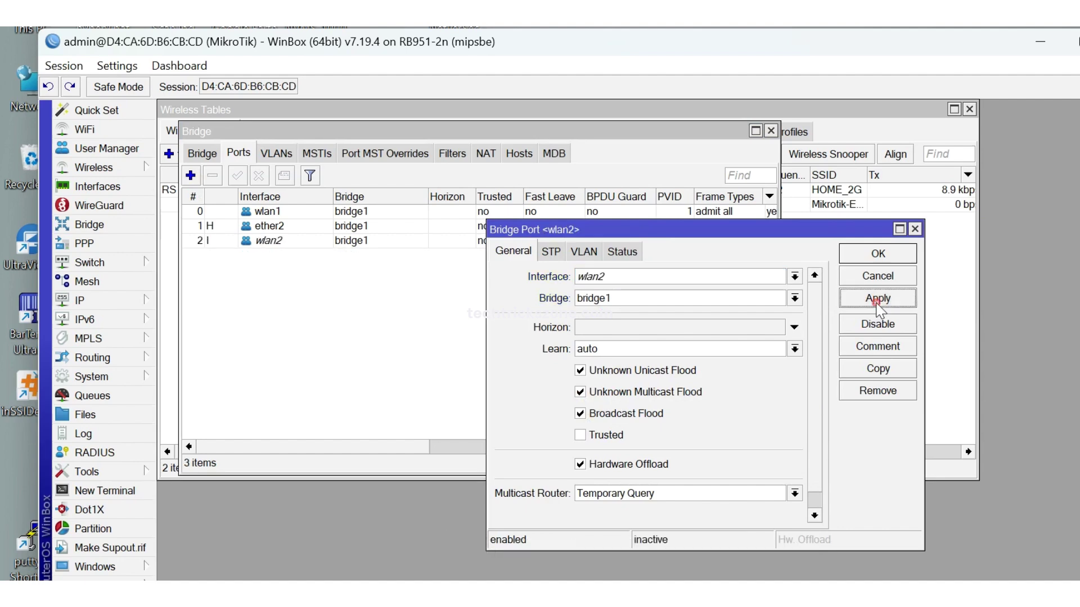
pyautogui.click(876, 256)
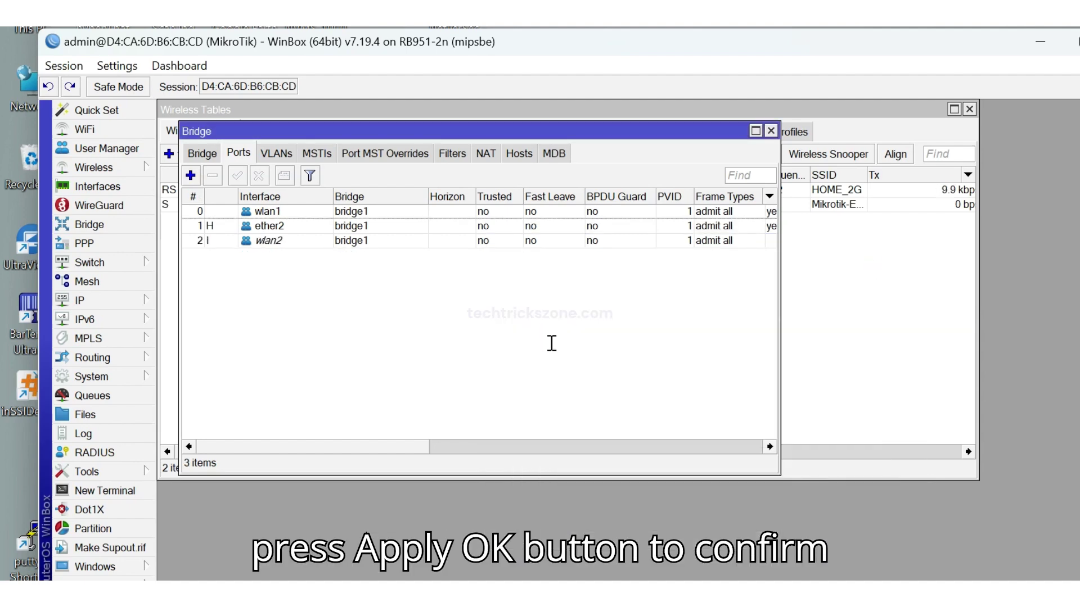
pyautogui.click(770, 133)
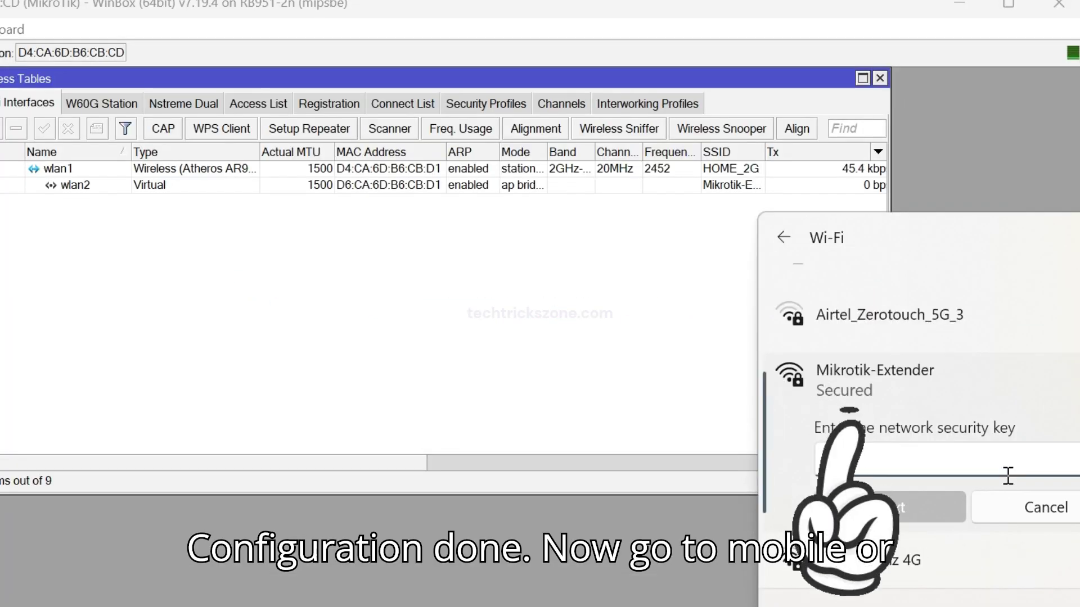
# Join Mikrotik-Extender with its security key, then reload google.com in Chrome to test.
pyautogui.hotkey('ctrl', 'v')
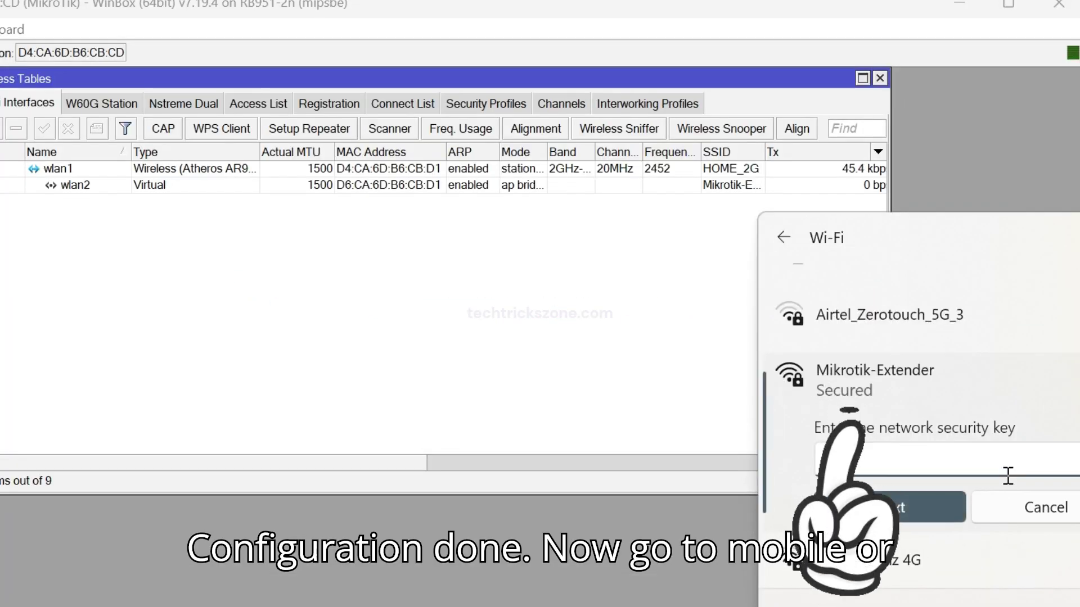
pyautogui.write('1')
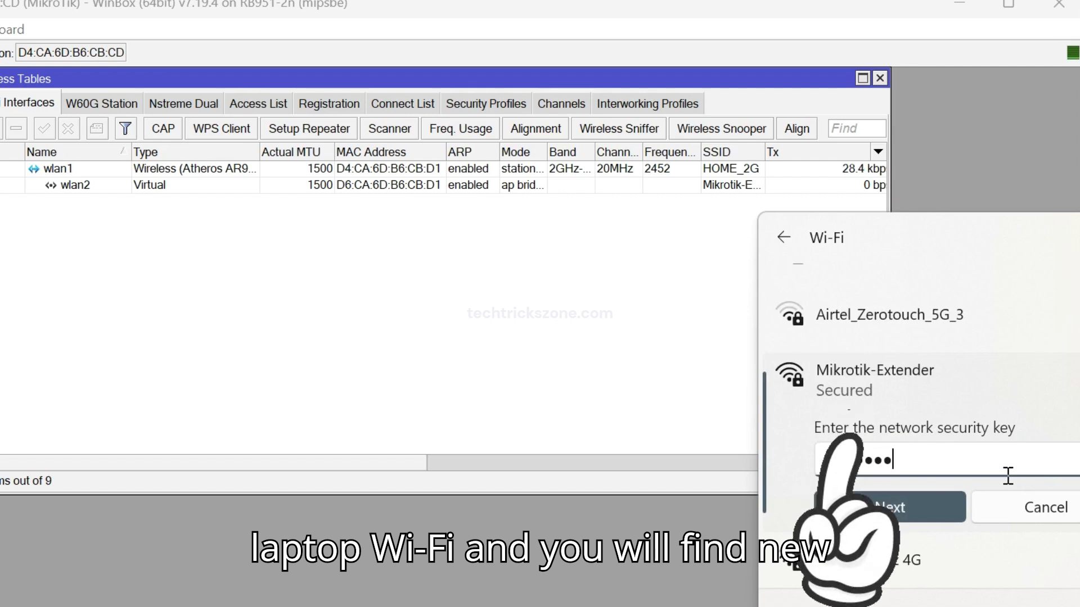
pyautogui.click(916, 509)
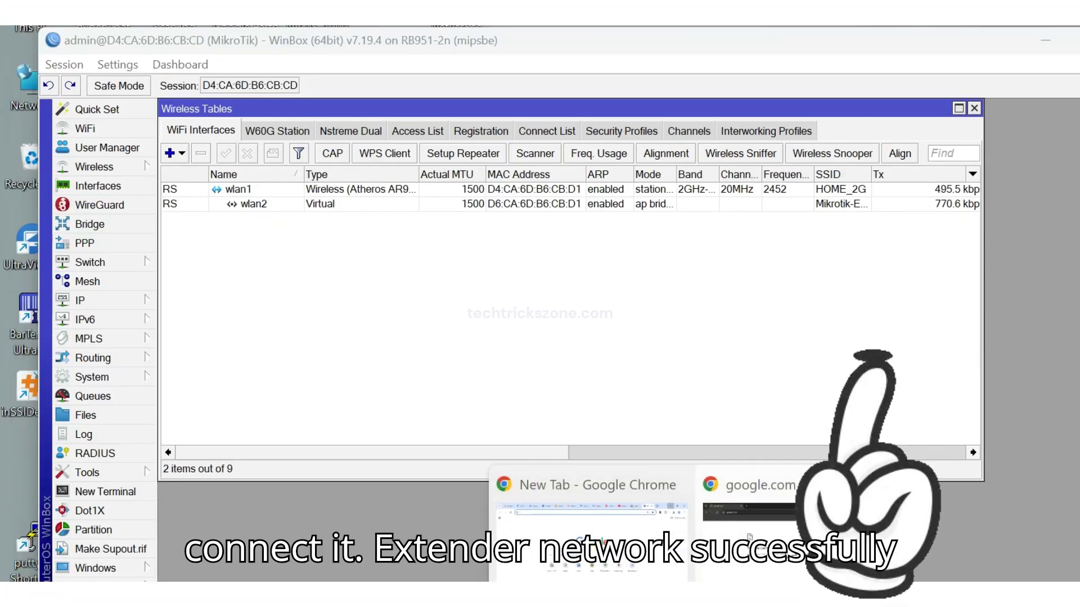
pyautogui.click(754, 552)
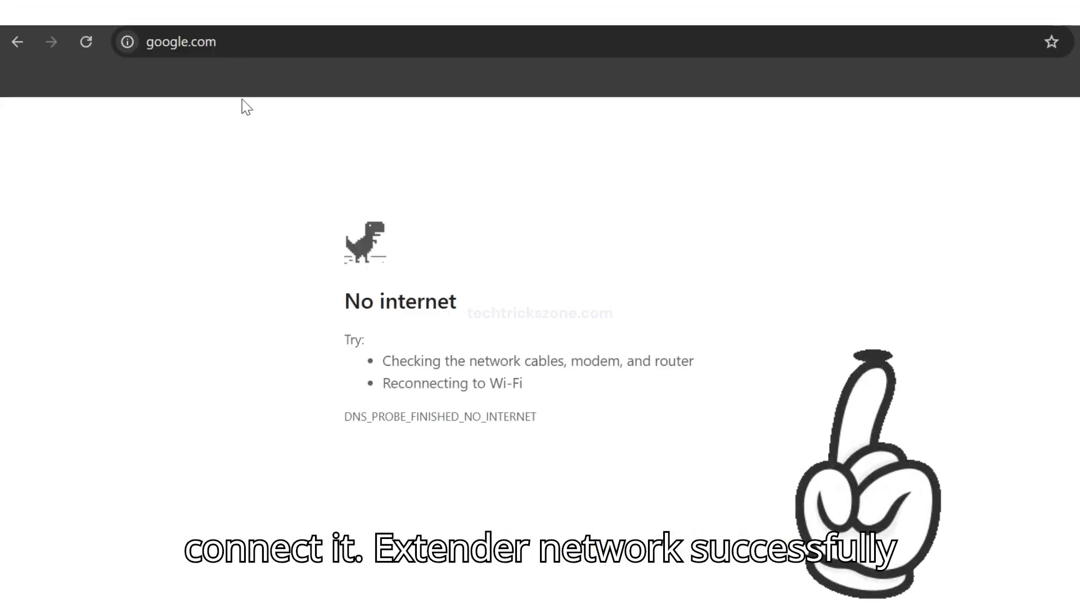
pyautogui.click(96, 43)
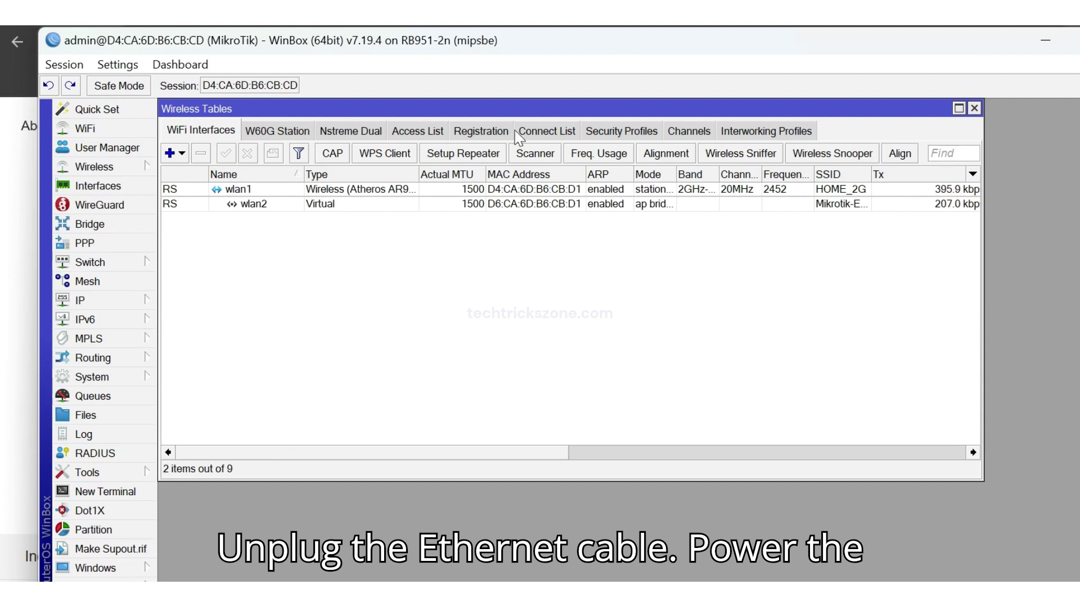
# Inspect the wlan2 client's registration details (last IP 192.168.0.203), then run ncpa.cpl for Network Connections.
pyautogui.click(528, 131)
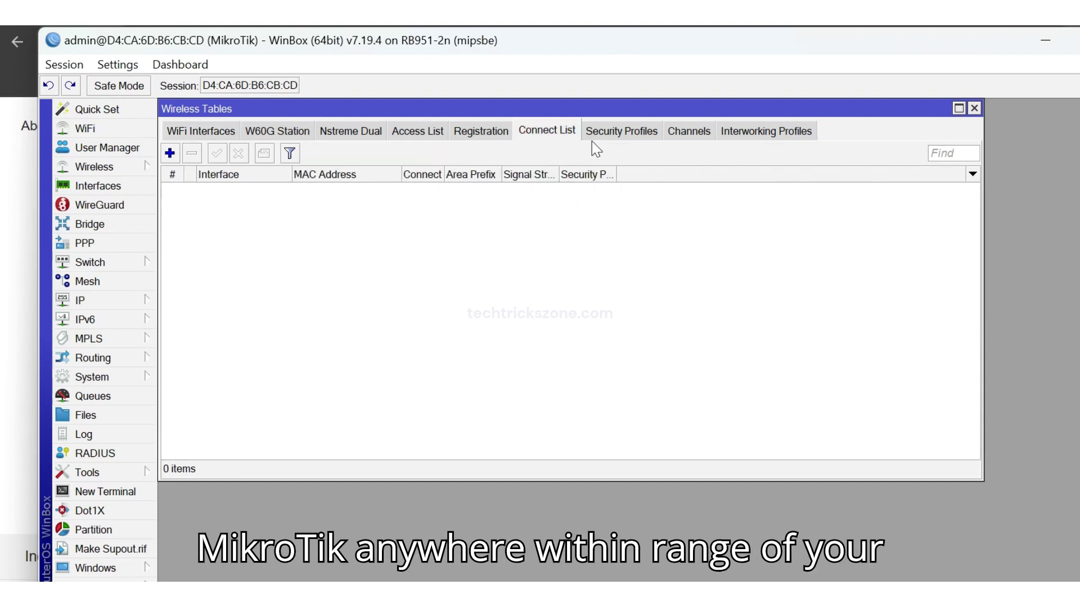
pyautogui.click(487, 133)
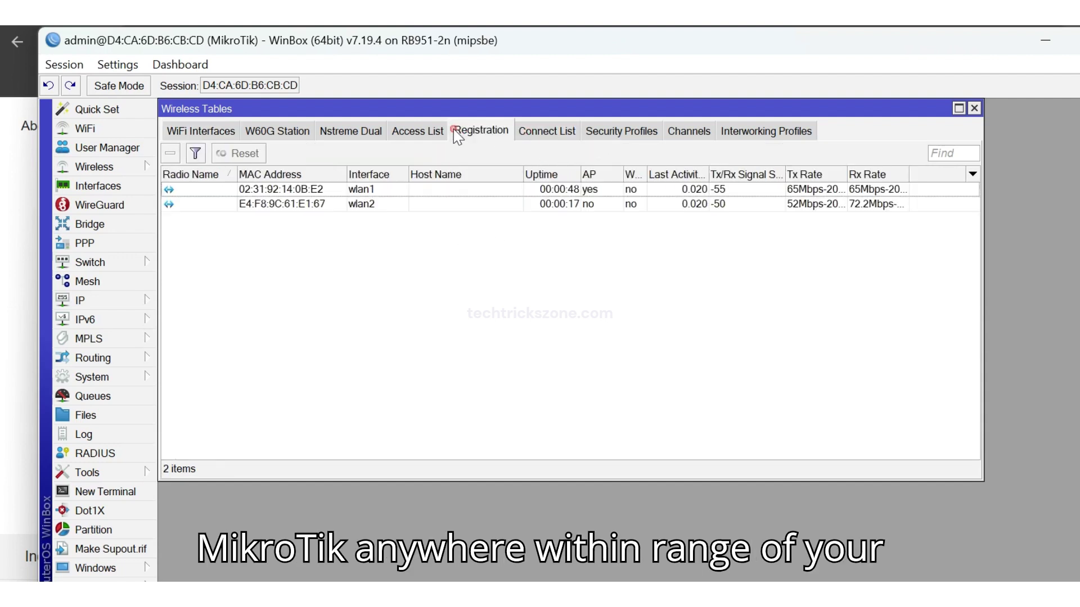
pyautogui.click(359, 203)
pyautogui.doubleClick(550, 204)
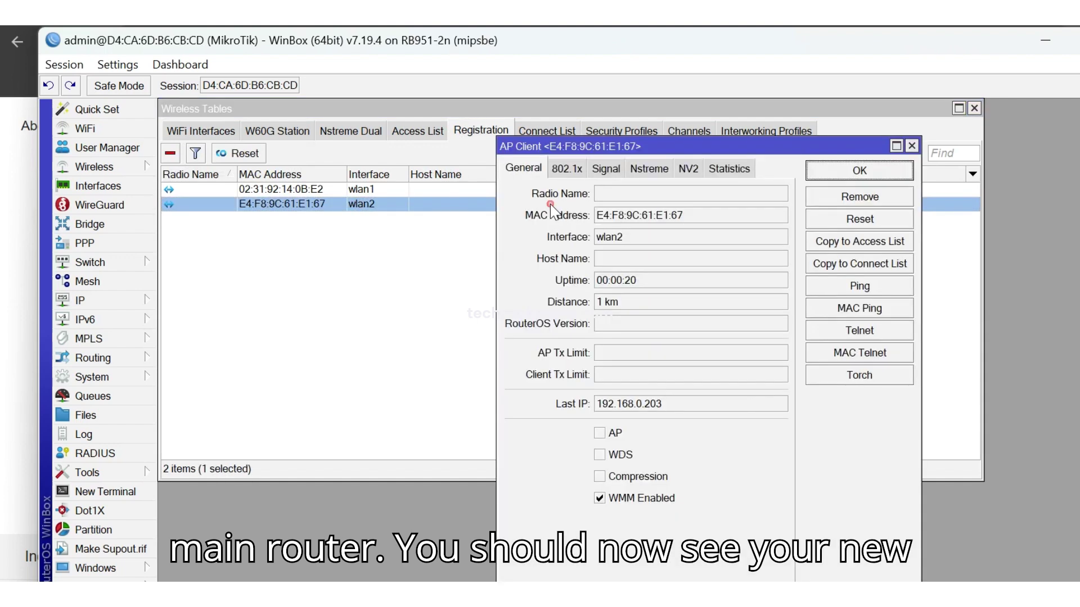
pyautogui.moveTo(685, 215); pyautogui.dragTo(615, 216)
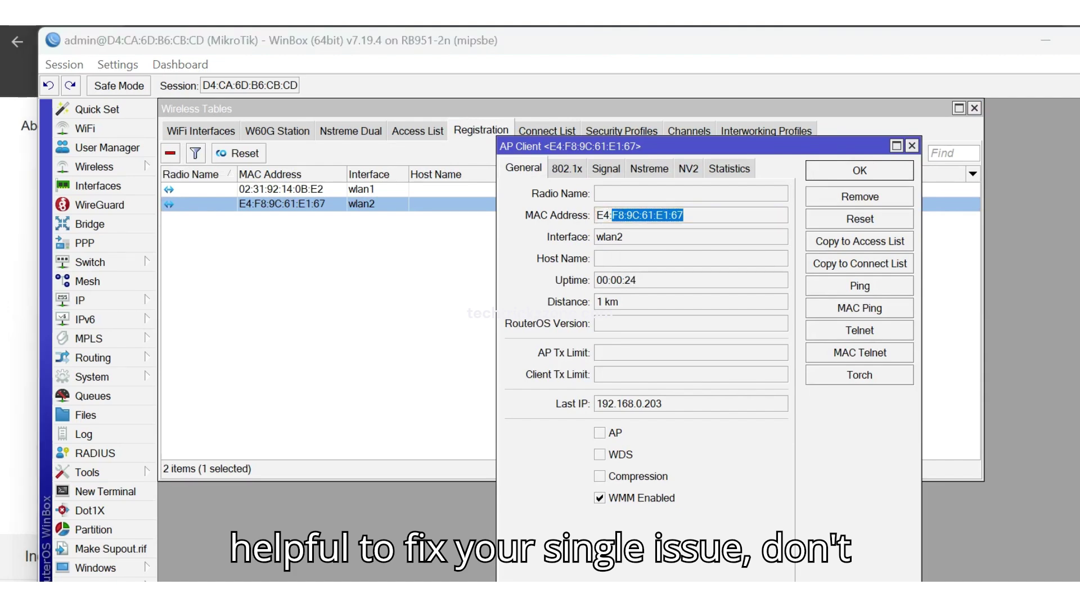
pyautogui.press('super+r')
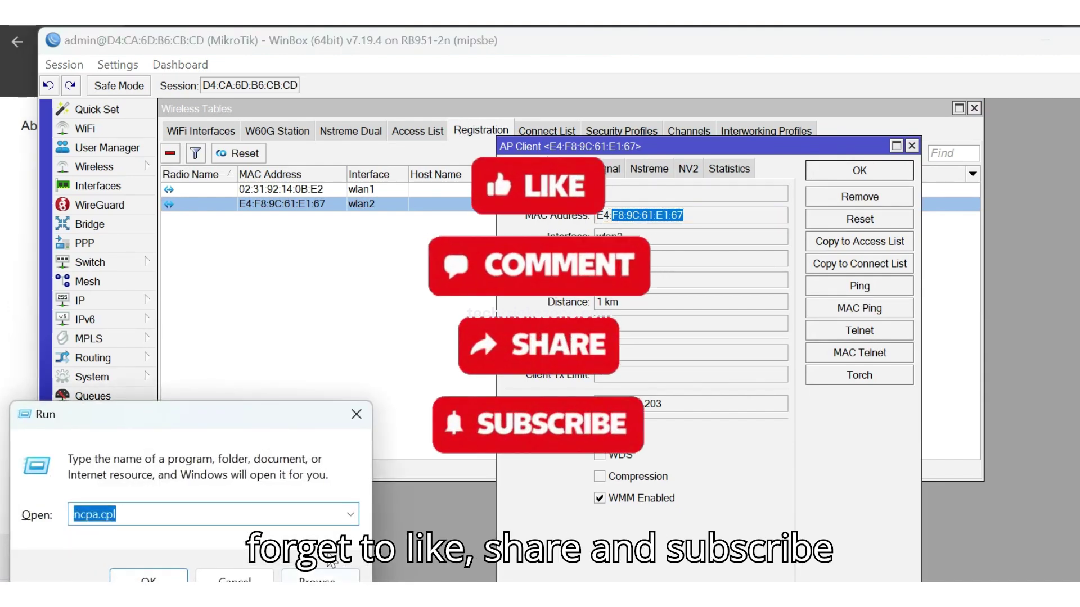
pyautogui.press('Return')
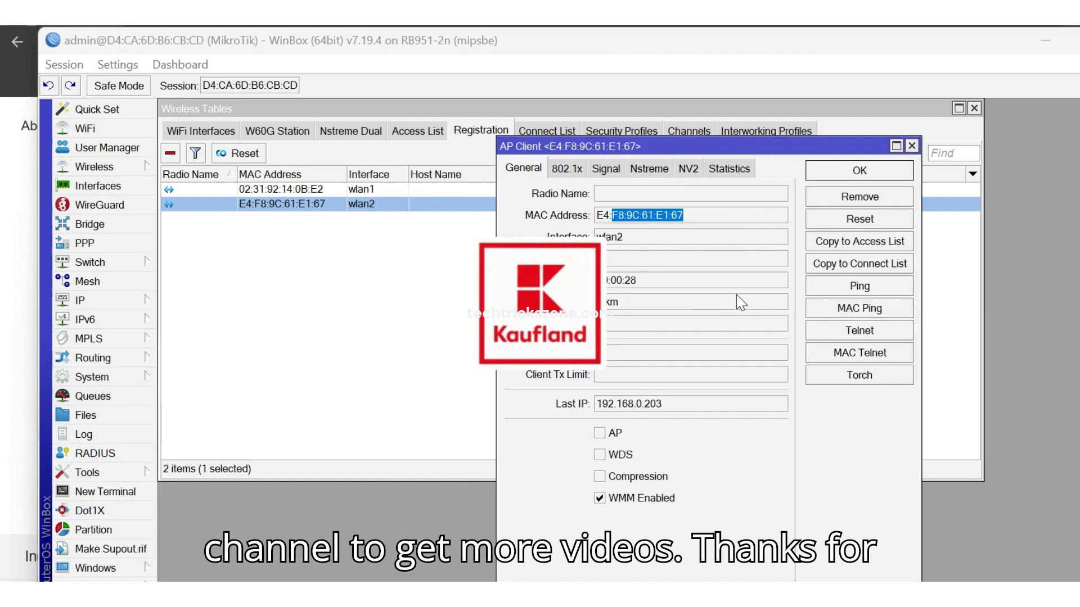